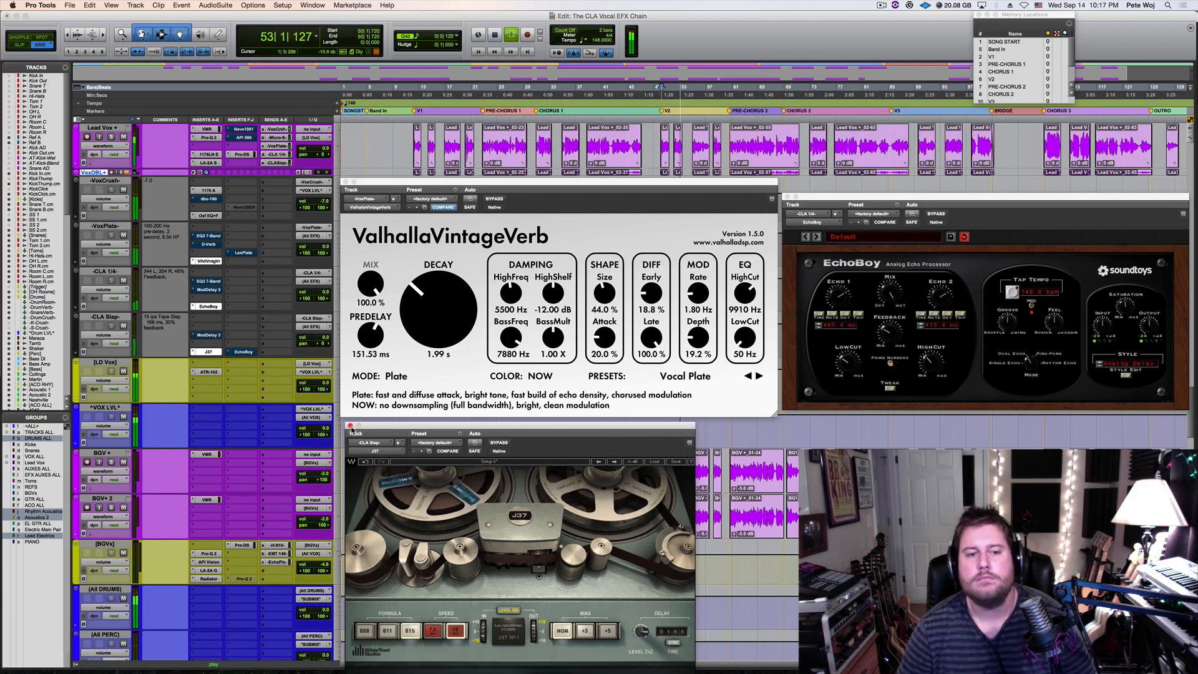
Close the J37 and EchoBoy plug-in windows, reposition the ValhallaVintageVerb window, and stop playback
left_click(350, 426)
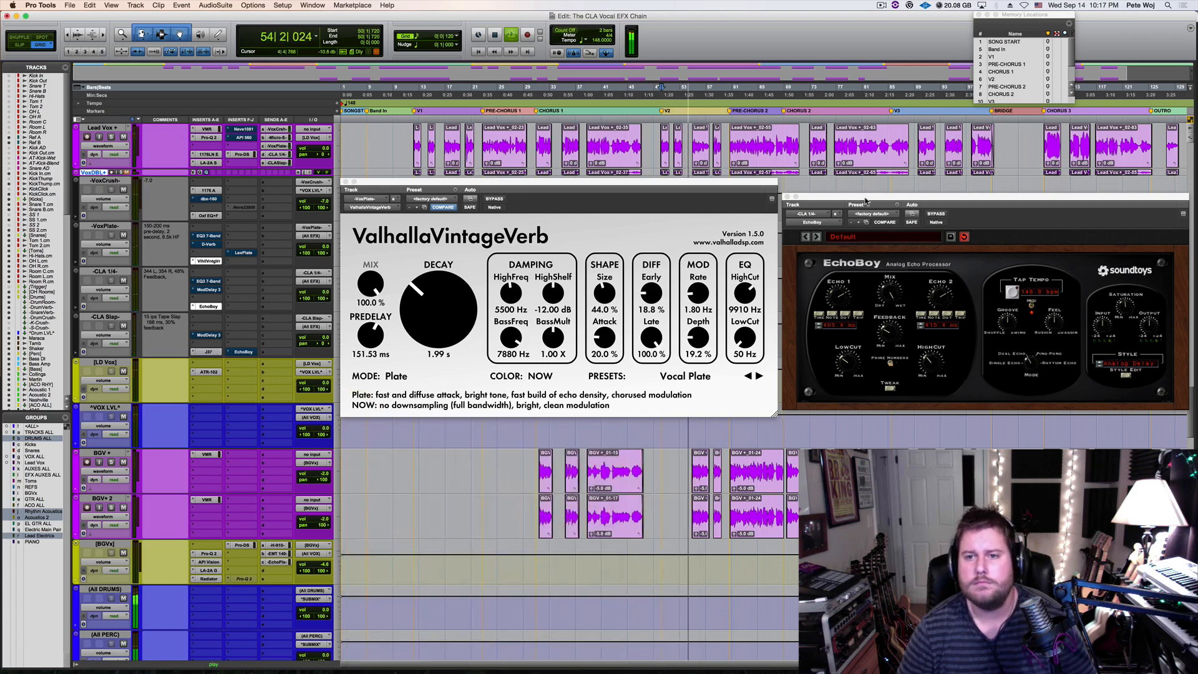
left_click_drag(873, 195, 449, 433)
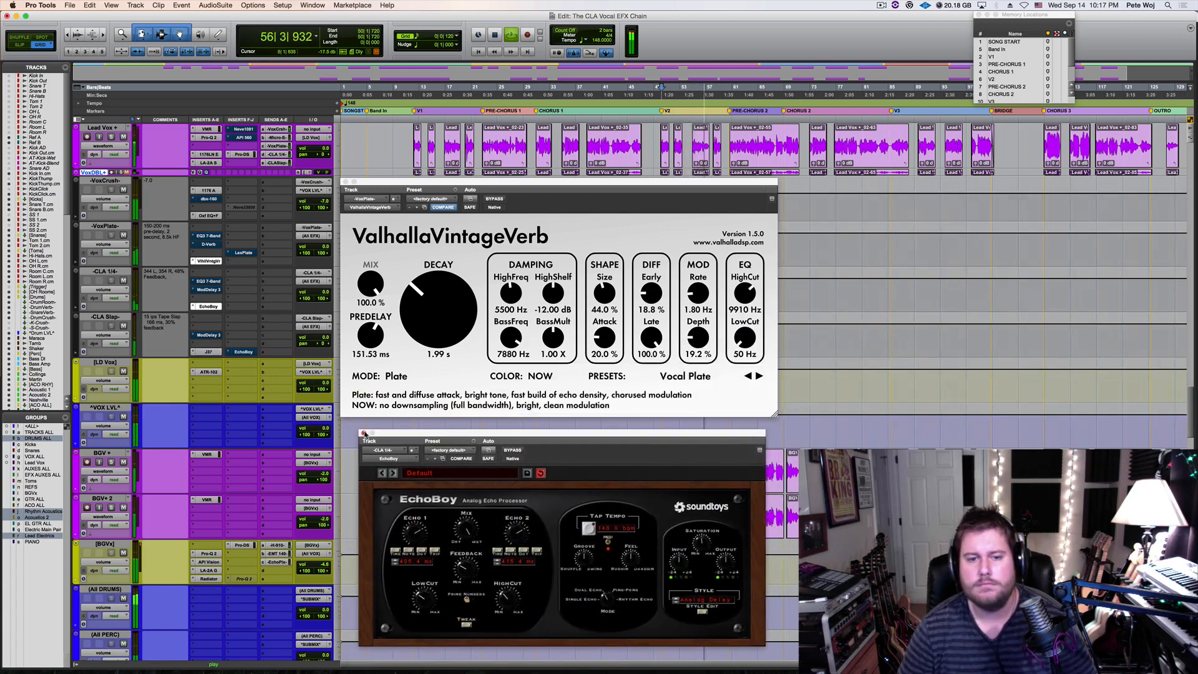
left_click(364, 433)
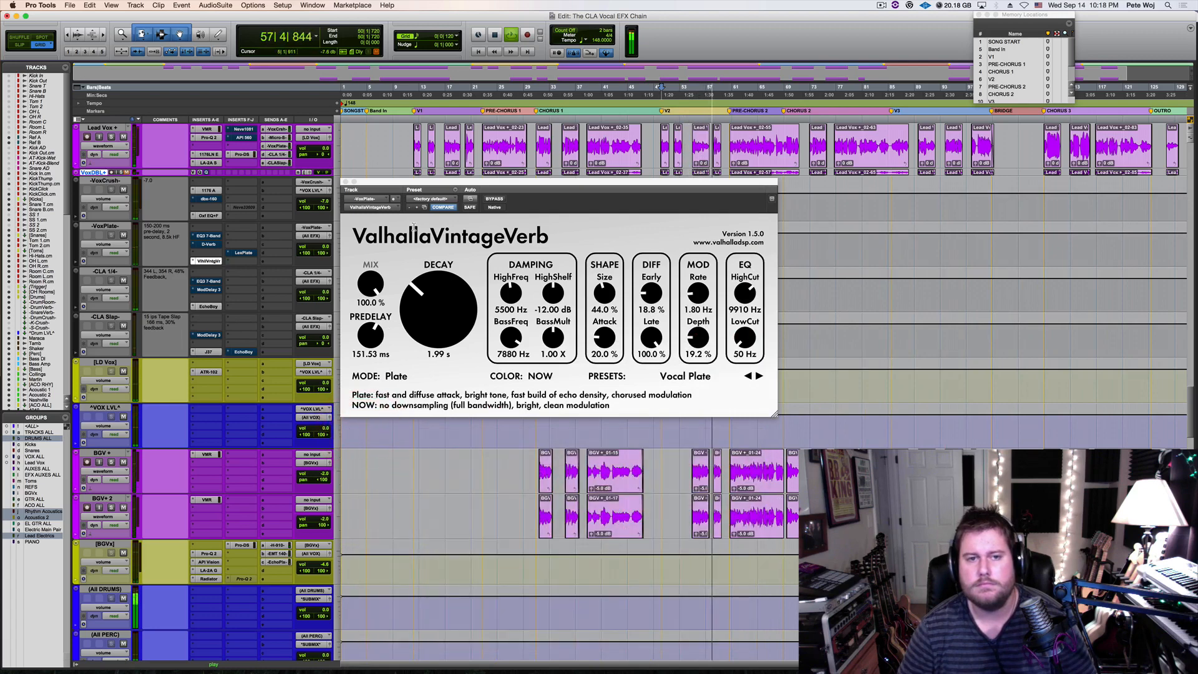
left_click_drag(429, 184, 435, 208)
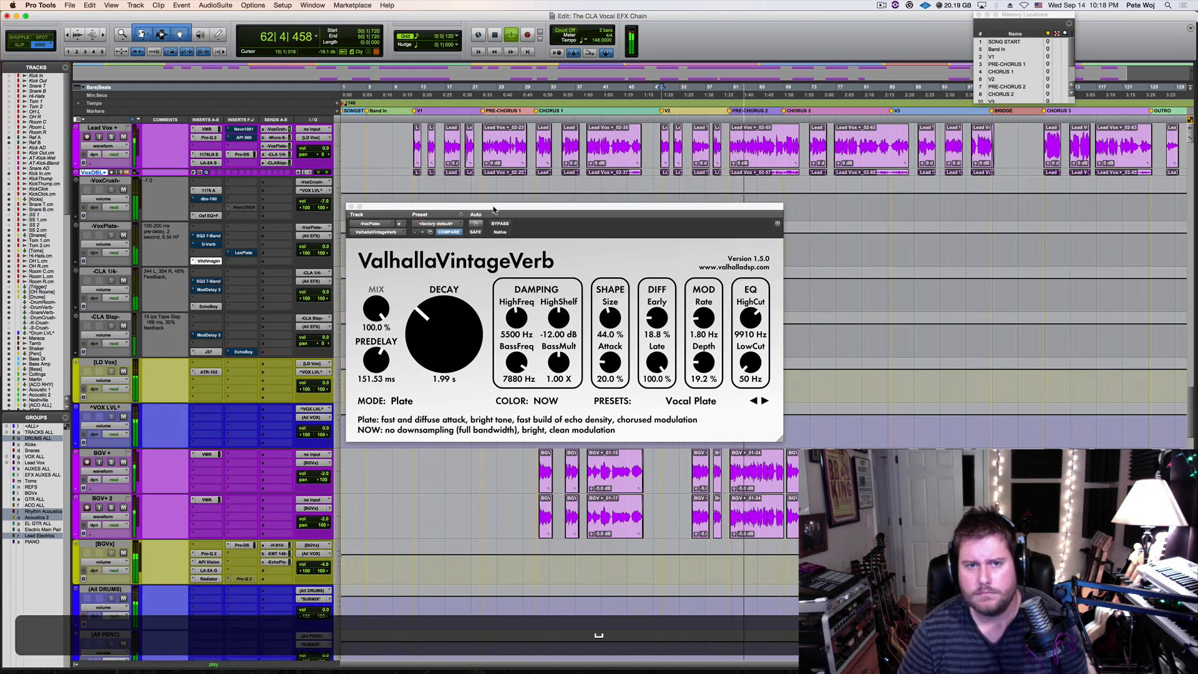
key("space")
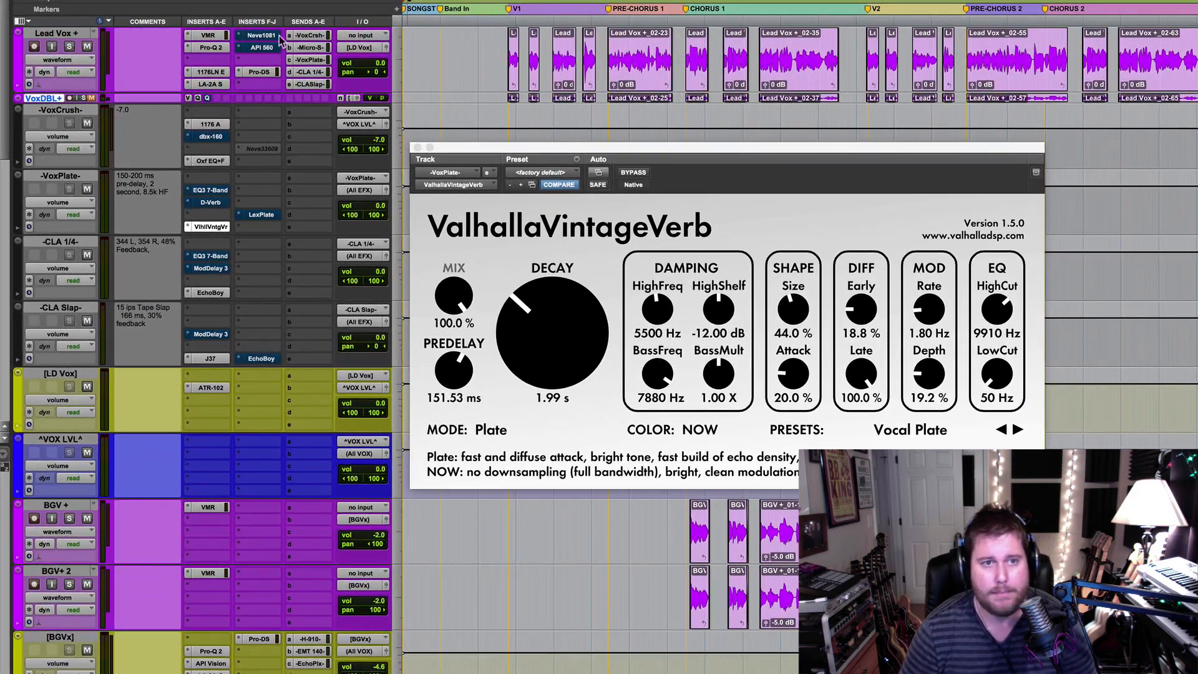
Mute the Lead Vox sends to VoxPlate, CLA 1/4 and CLA Slap, solo the track, and play it dry
left_click(313, 60, "super")
left_click(313, 73, "super")
left_click(312, 85, "super")
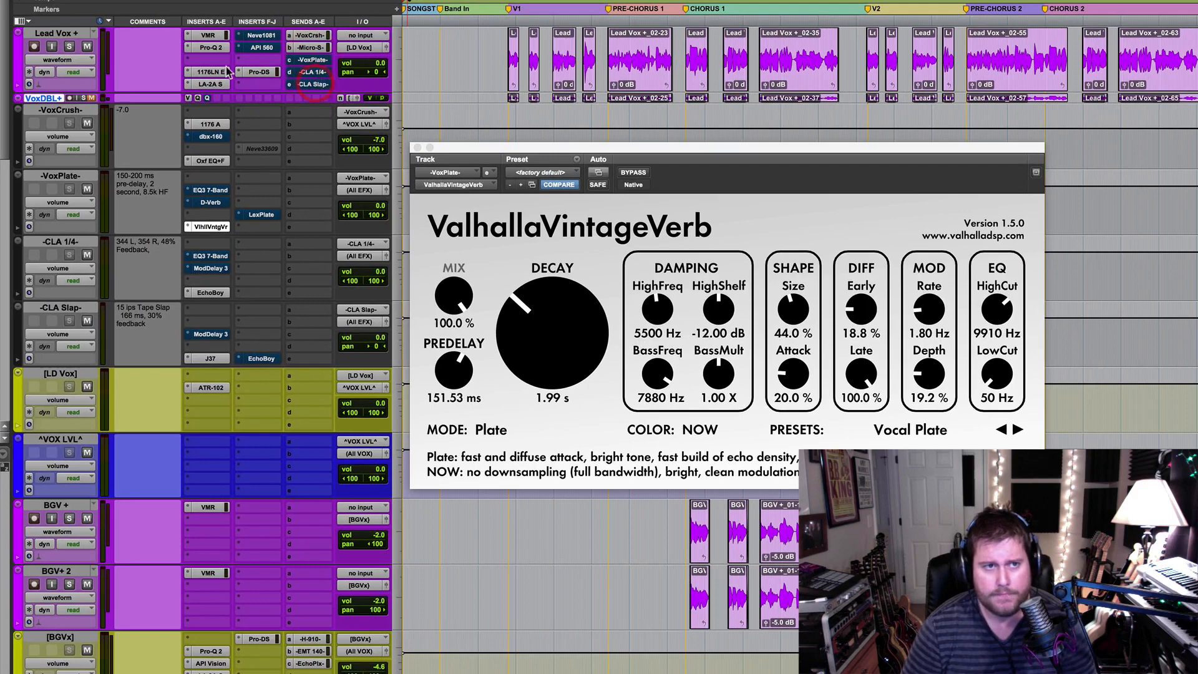
left_click(70, 47)
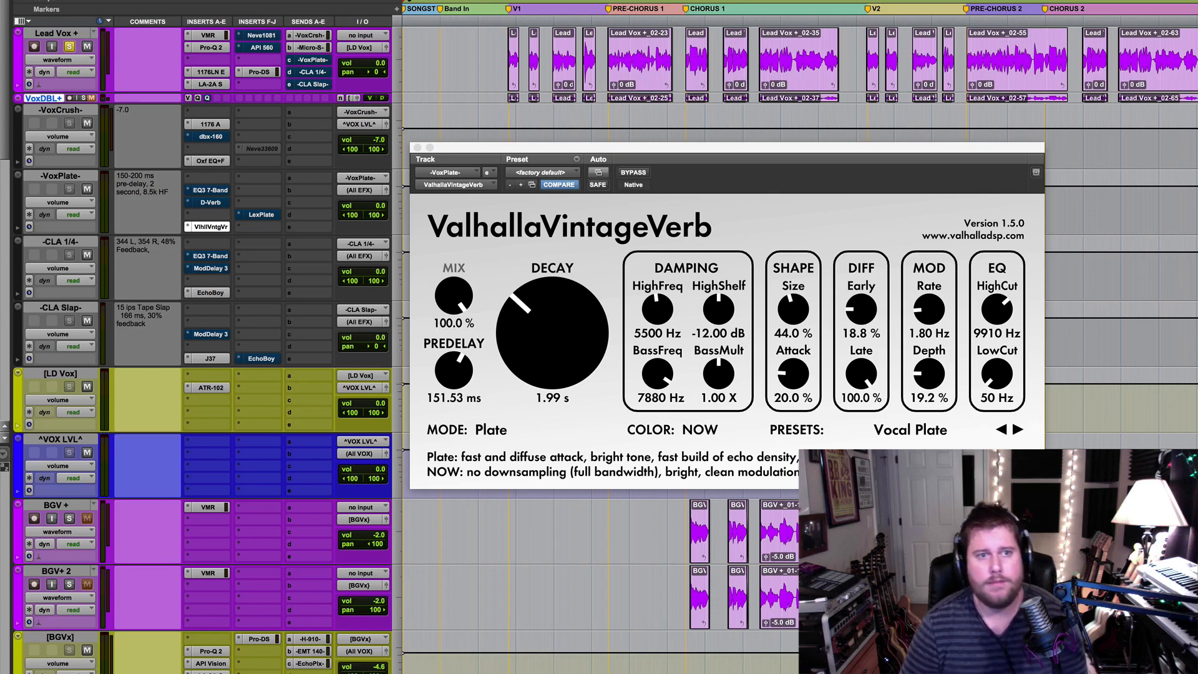
key("space")
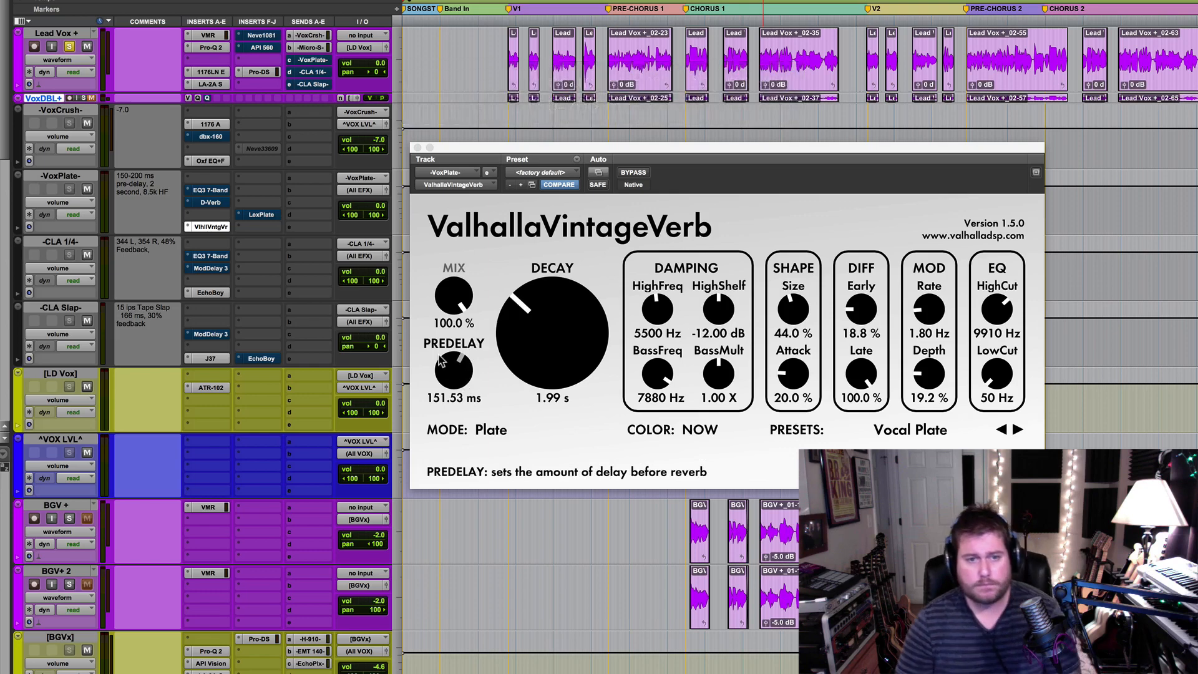
Open the fader for the Lead Vox send to VoxPlate, place it beside the reverb plug-in, and audition the reverb
left_click(318, 64)
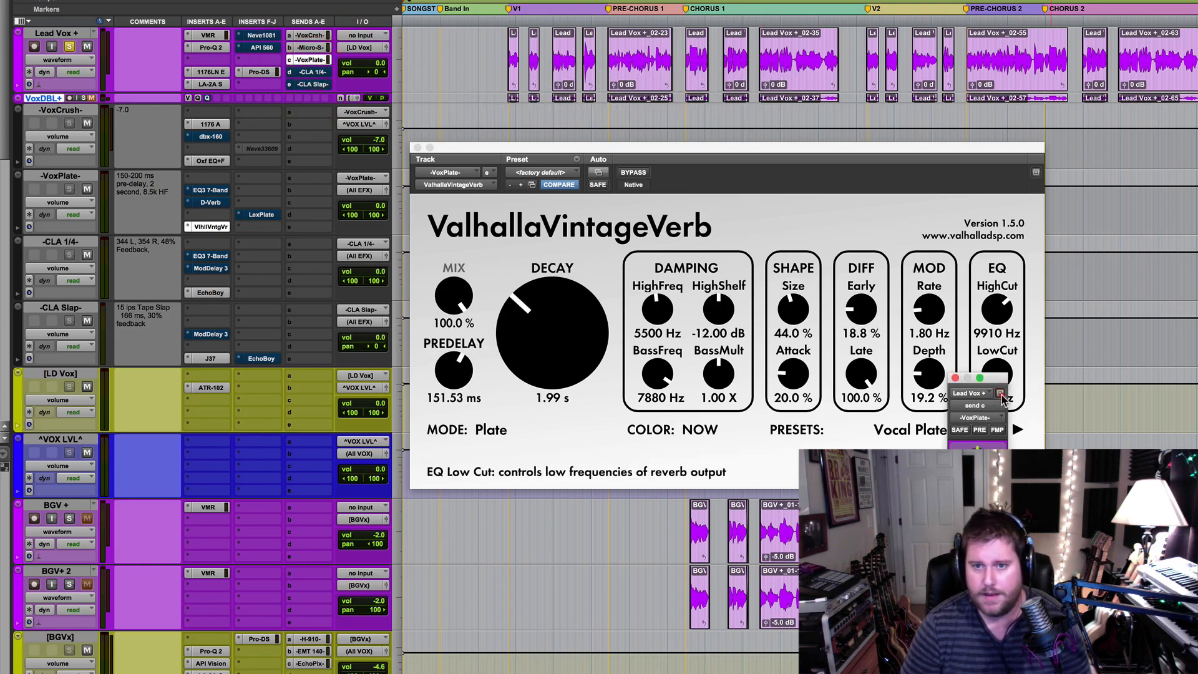
left_click_drag(997, 382, 359, 352)
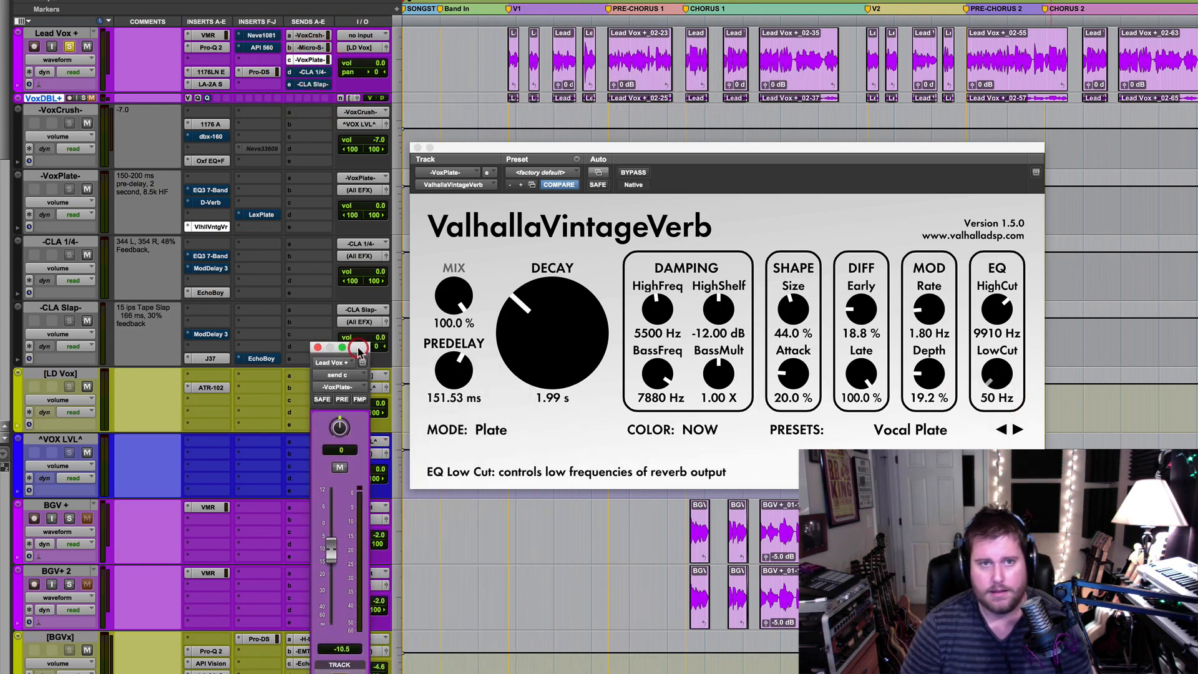
key("space")
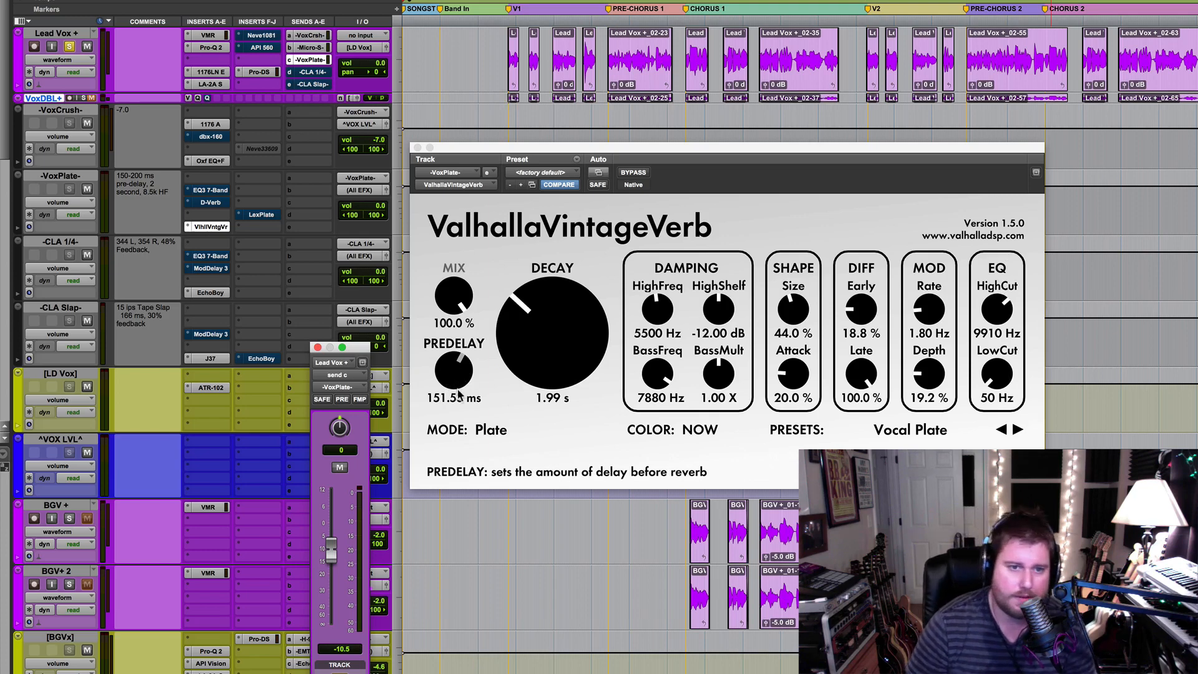
Try the ValhallaVintageVerb pre-delay at 6.89 ms, set it to 156.27 ms, and close the plug-in
left_click_drag(458, 393, 444, 437)
left_click_drag(459, 381, 460, 379)
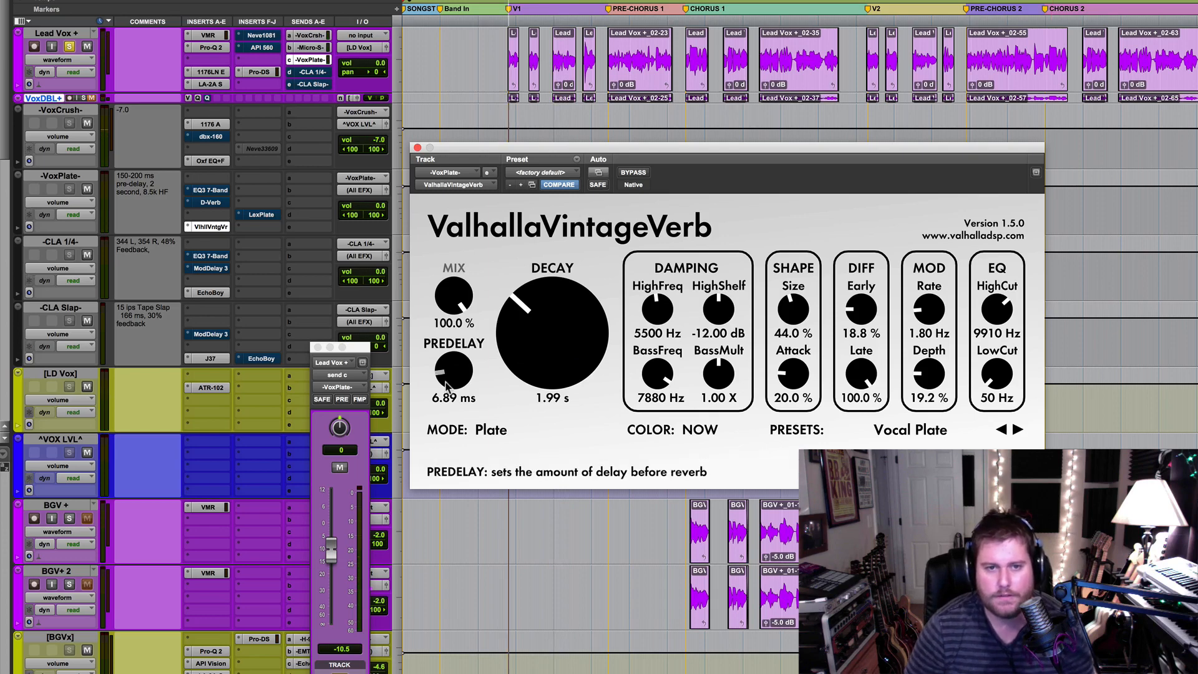
left_click_drag(451, 379, 445, 303)
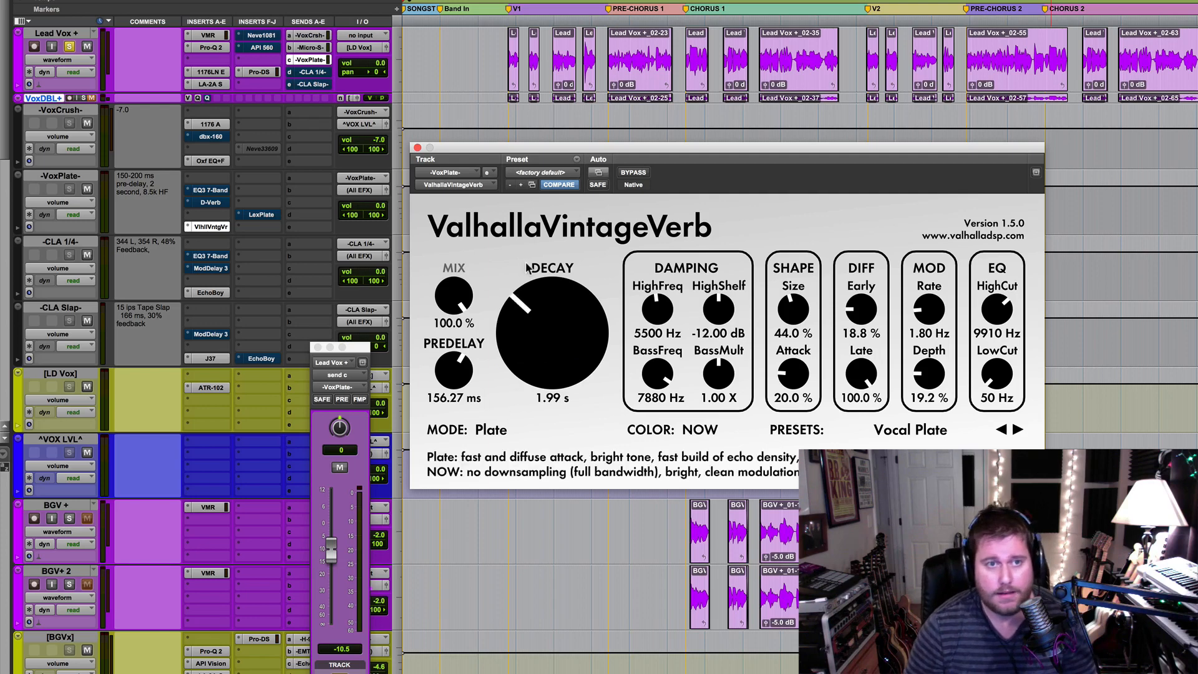
left_click(418, 147)
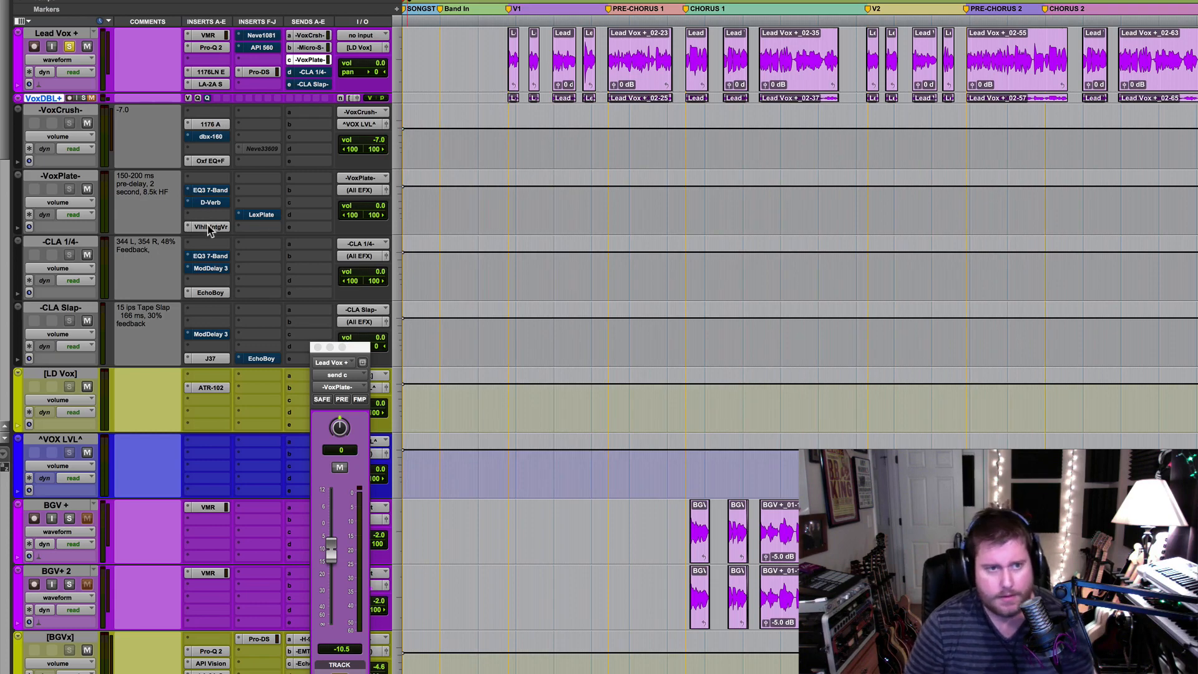
Open D-Verb on the VoxPlate track, set its window to stay open over the timeline, and audition the reverb
left_click(210, 202)
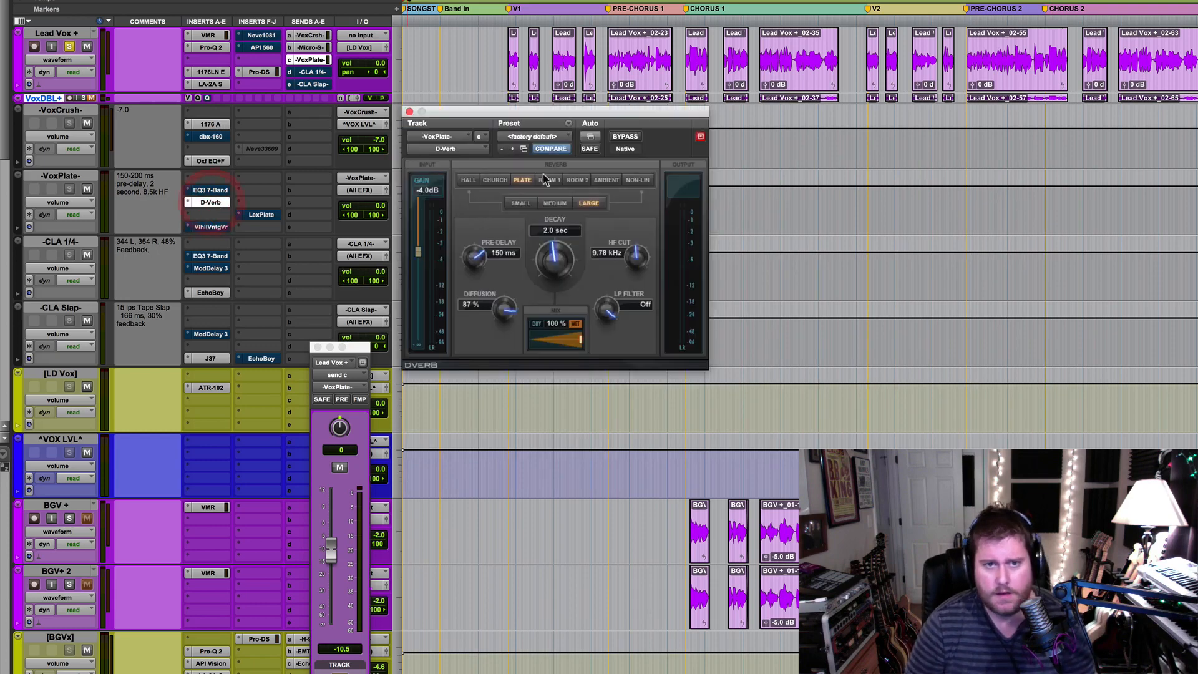
left_click_drag(585, 108, 653, 170)
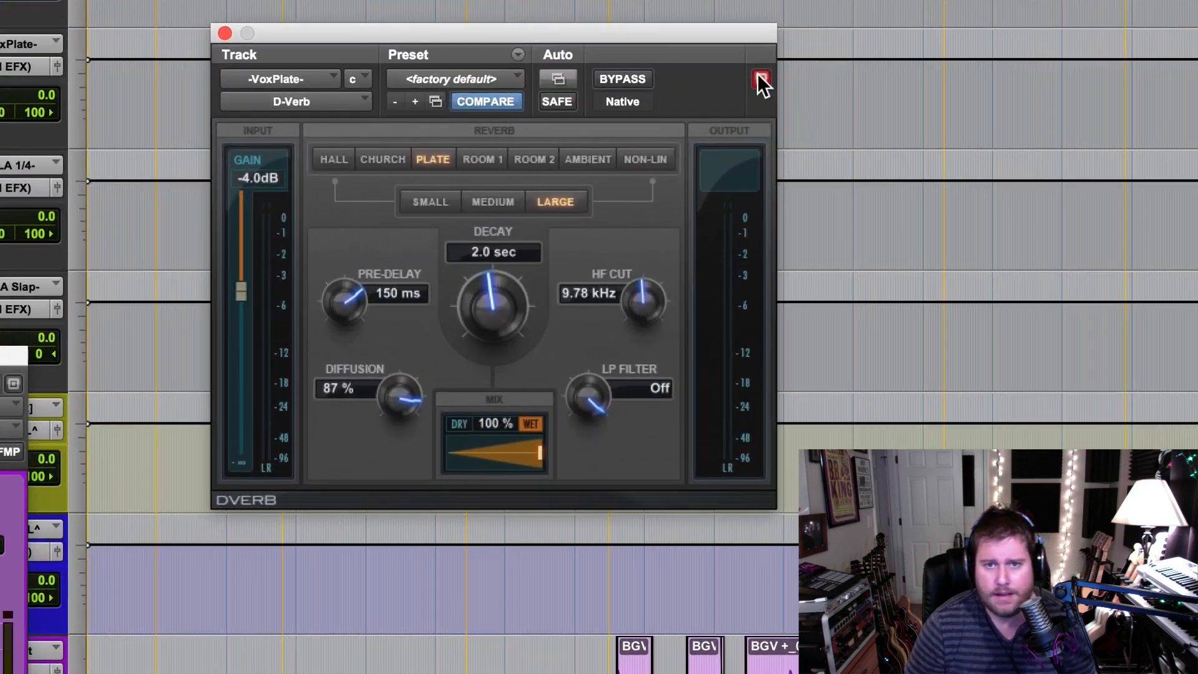
left_click(767, 181)
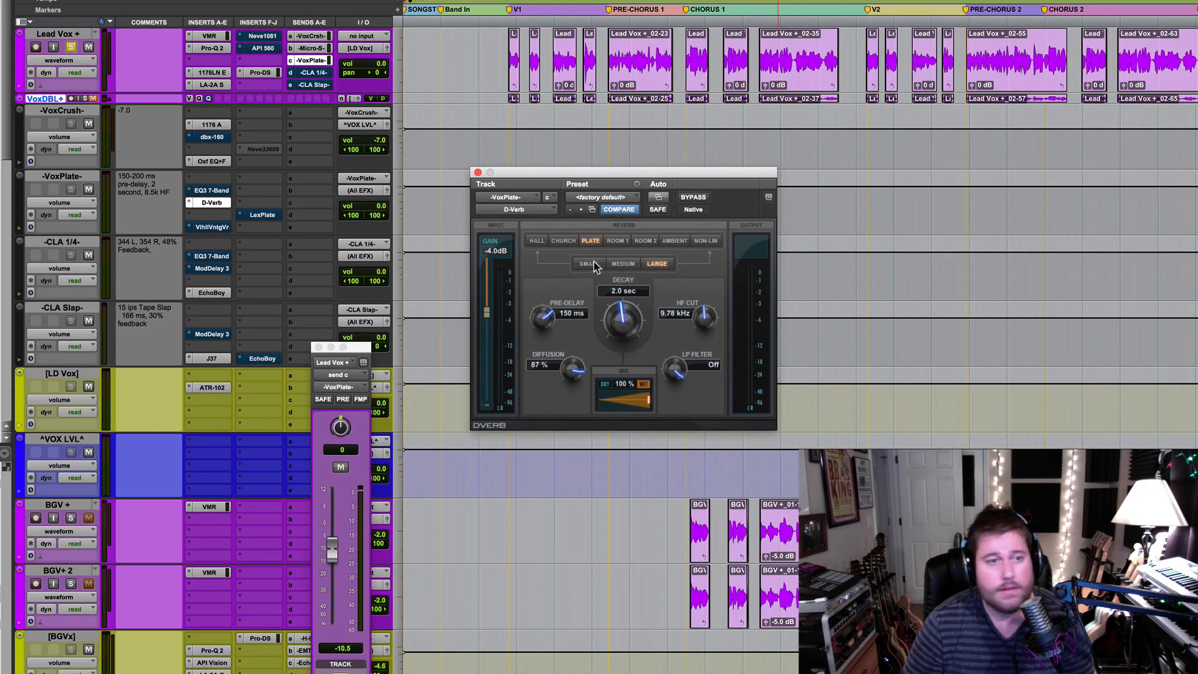
key("space")
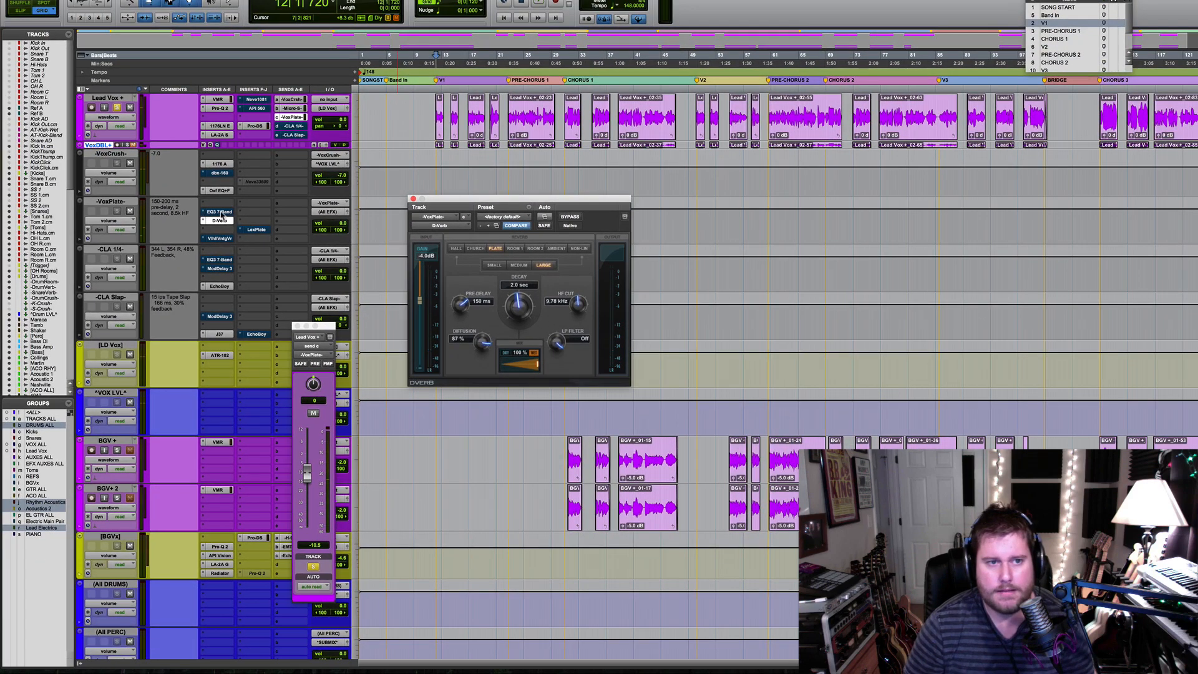
Enable the bypassed EQ3 7-Band on the VoxPlate track, close the EQ, and reposition the D-Verb window
left_click(219, 213)
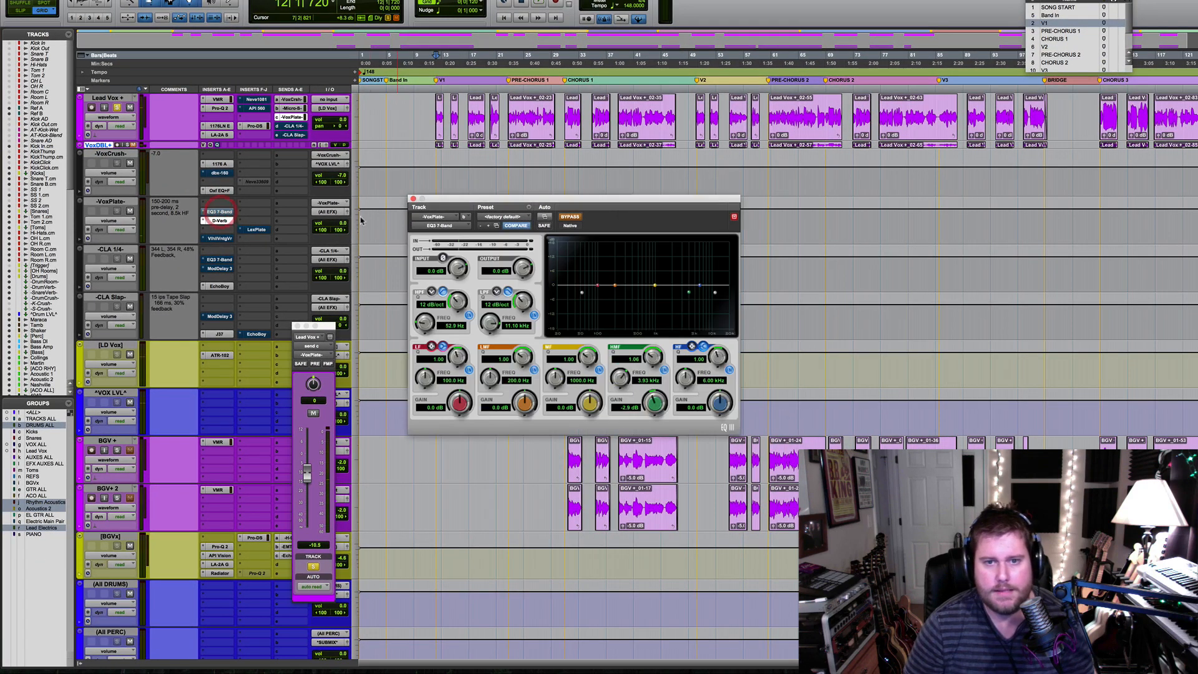
left_click(575, 217)
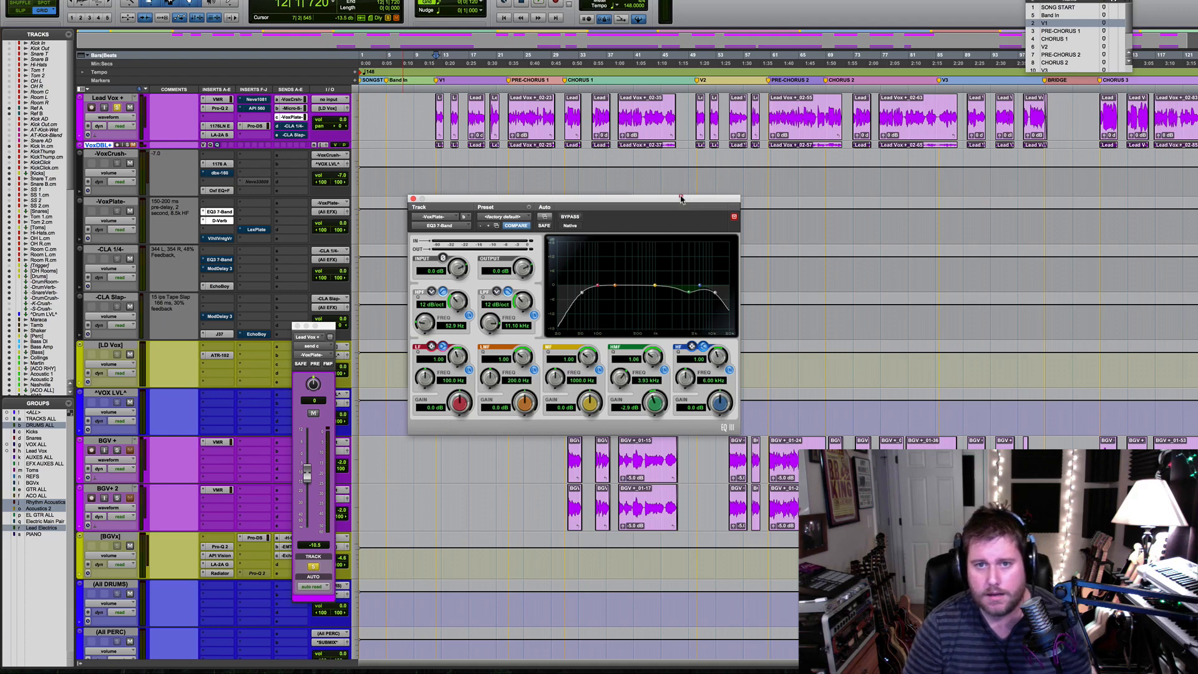
left_click_drag(681, 198, 643, 392)
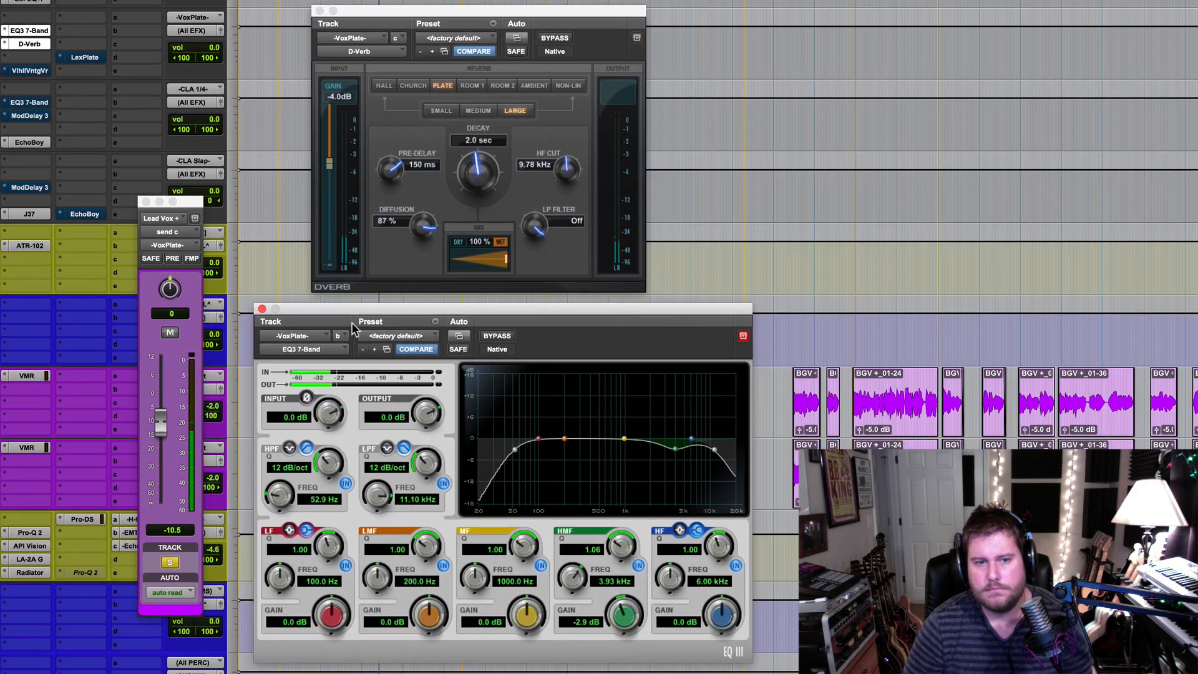
left_click(263, 310)
left_click_drag(500, 223, 454, 183)
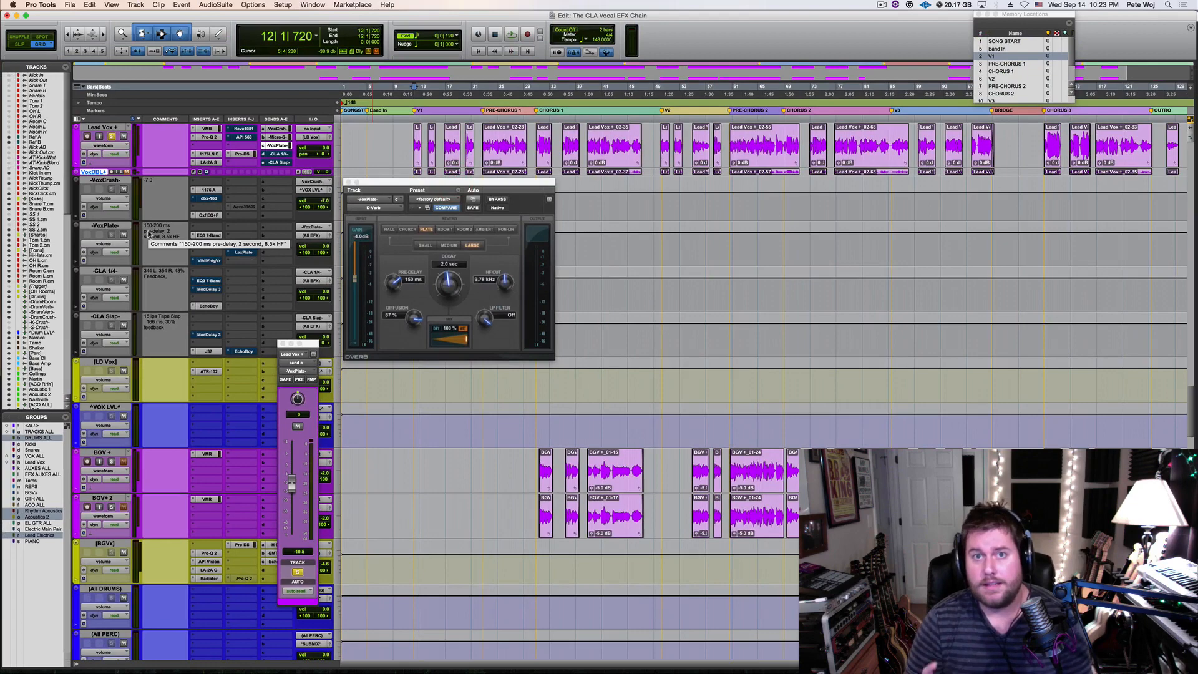
Open EchoBoy on the CLA 1/4 track beside D-Verb and set both echoes to a 1/4 note
left_click(209, 306)
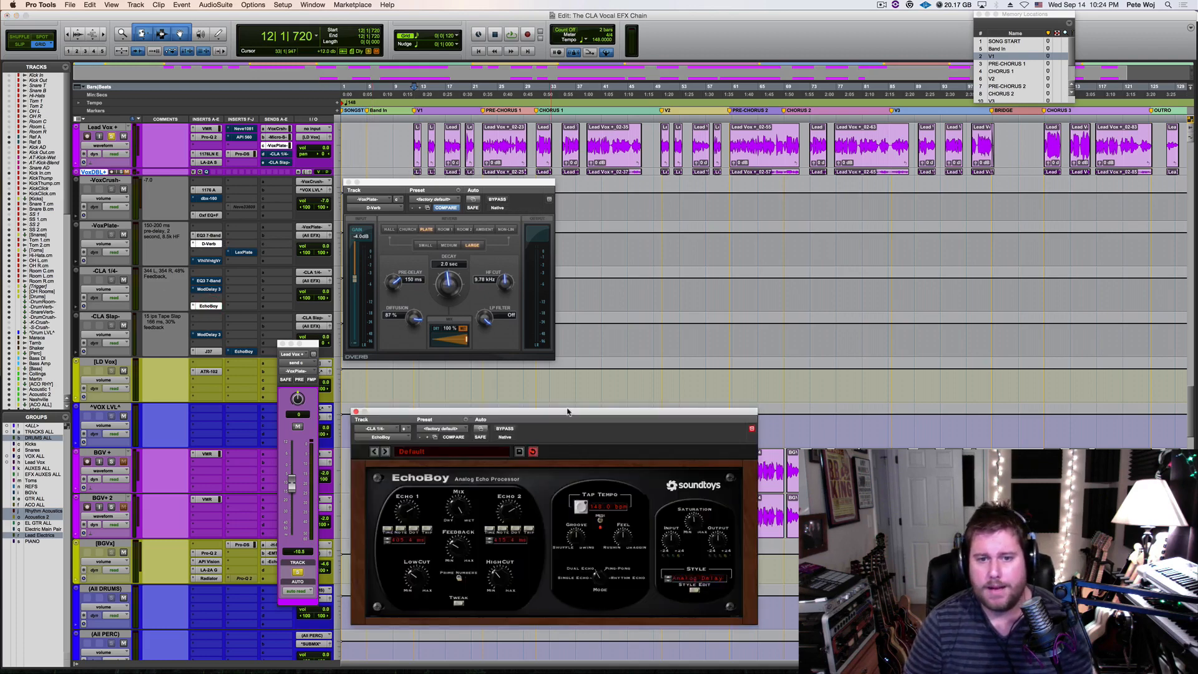
left_click_drag(567, 412, 785, 186)
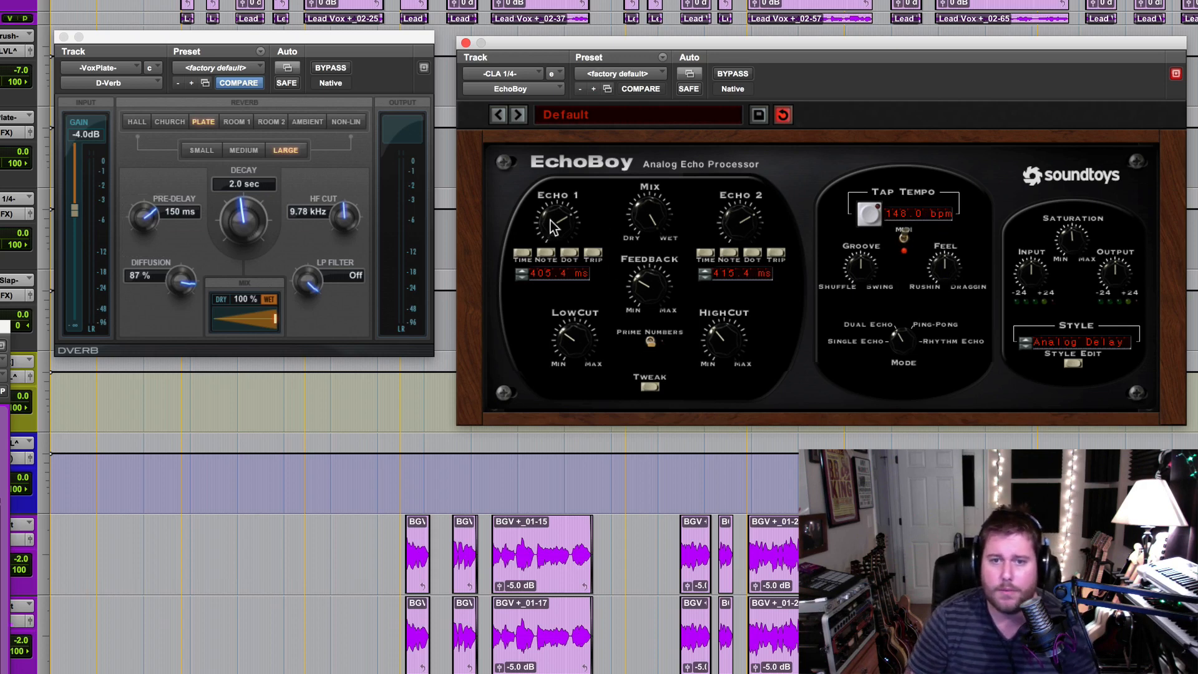
left_click(547, 253)
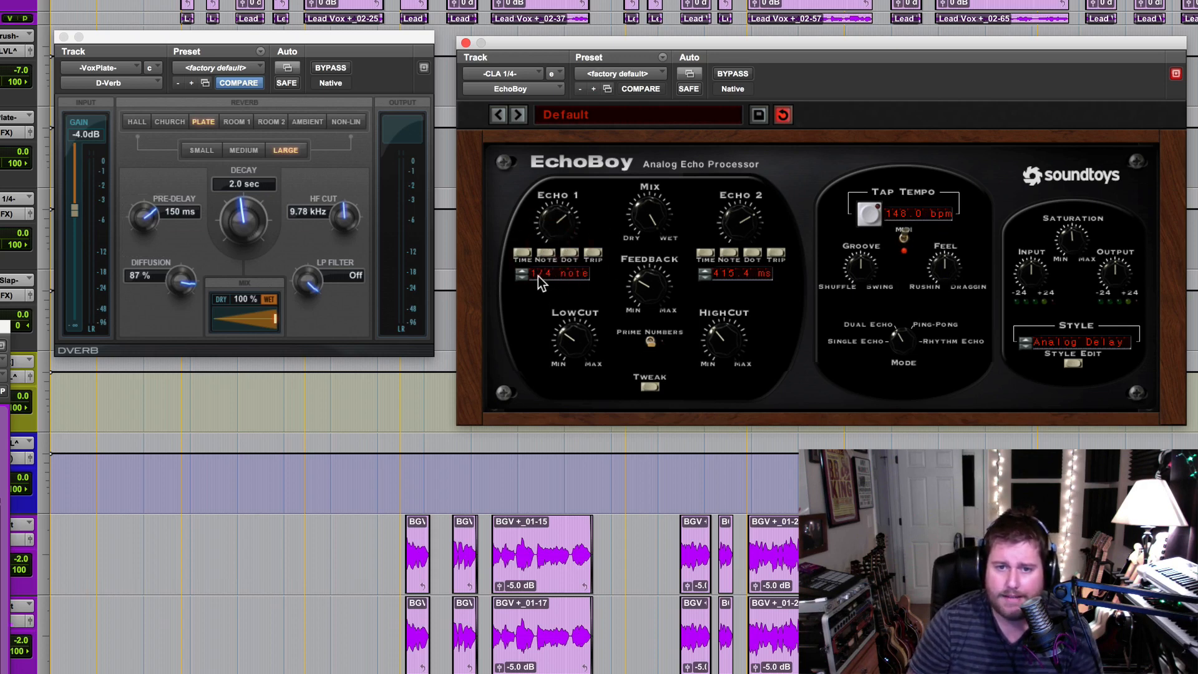
left_click(734, 253)
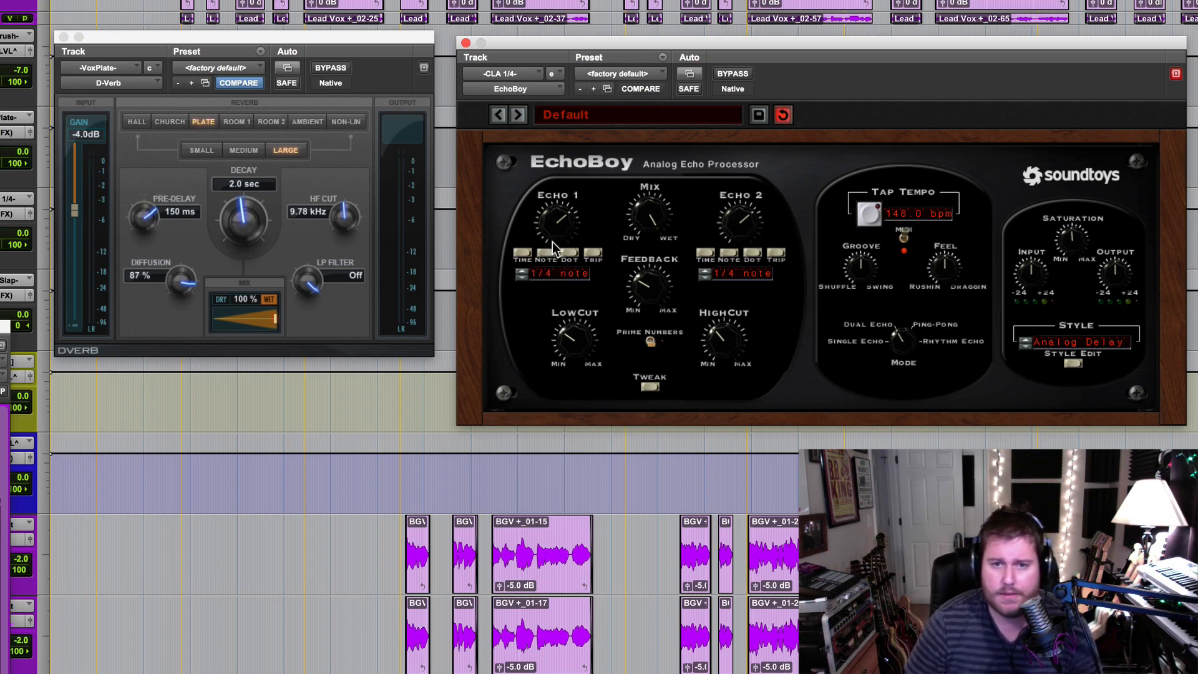
Switch both EchoBoy echoes to time mode, with Echo 1 at 405.4 ms and Echo 2 set to 415.4 ms
left_click(523, 256)
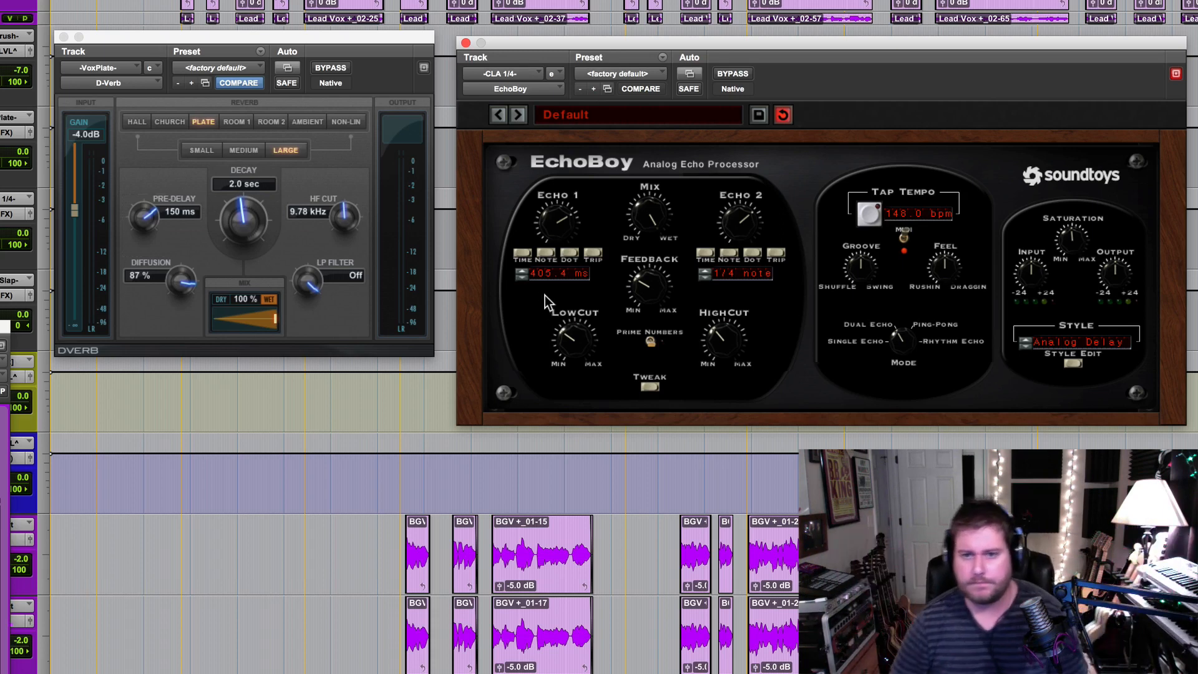
left_click(728, 254)
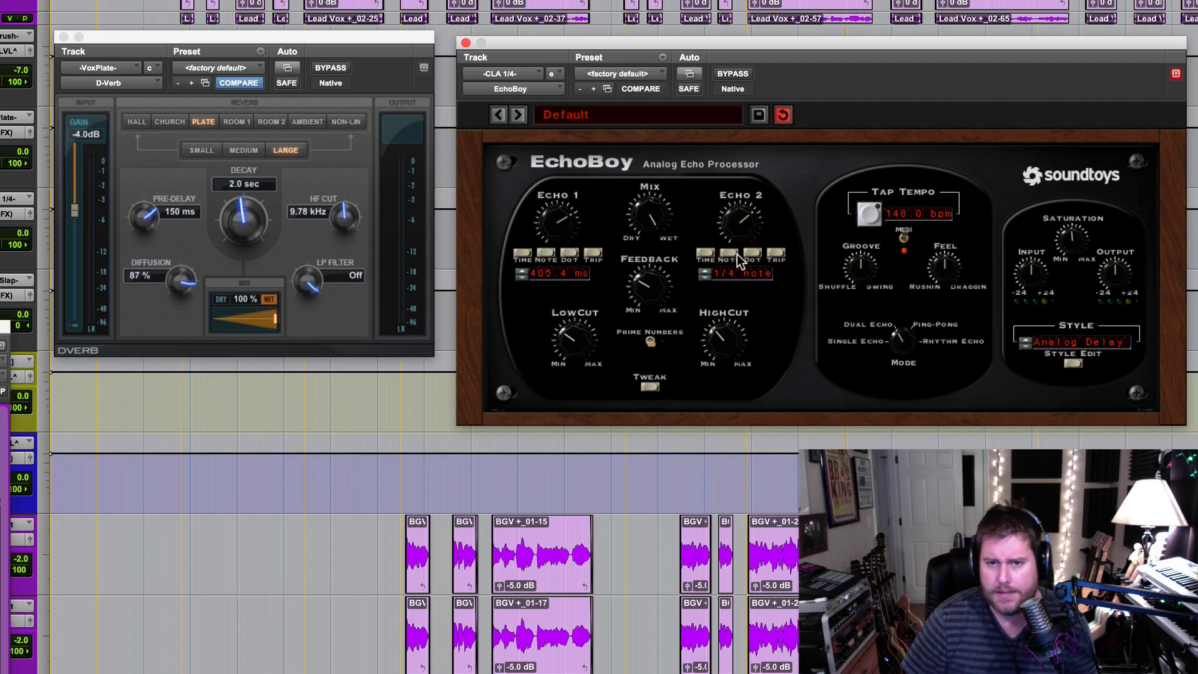
left_click(706, 254)
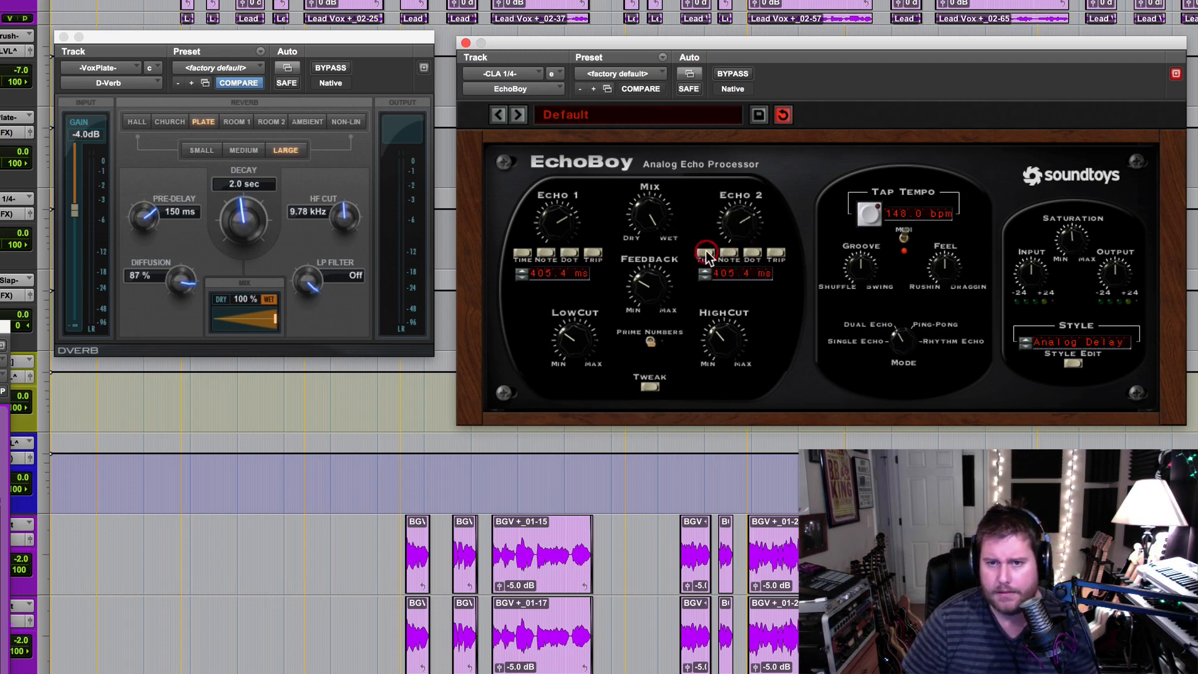
left_click(730, 280)
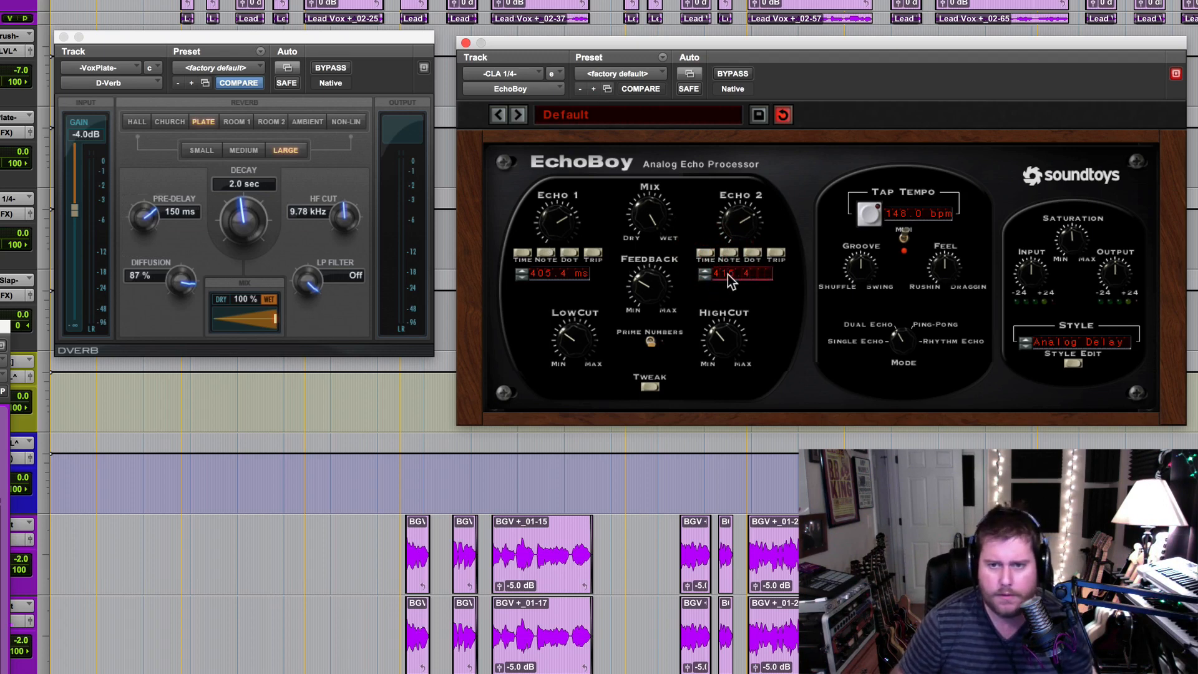
type("415.4")
key("Return")
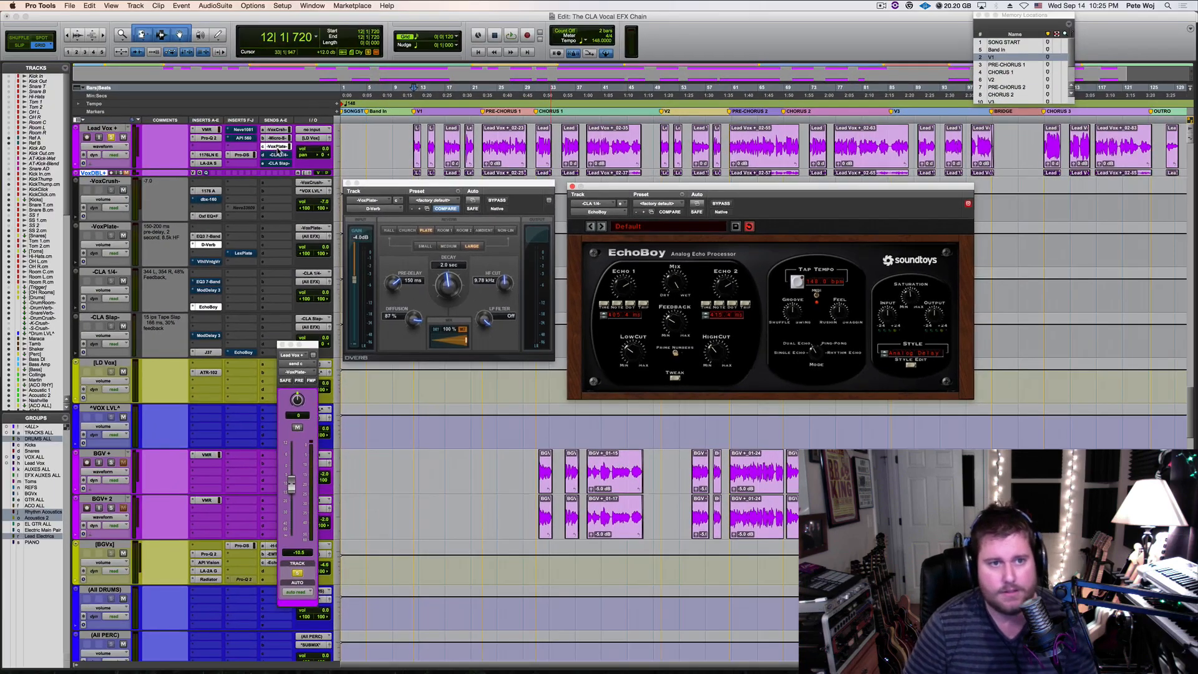
Mute the Lead Vox send to VoxPlate, unmute its send to CLA 1/4, and start playback
left_click(277, 147, "super")
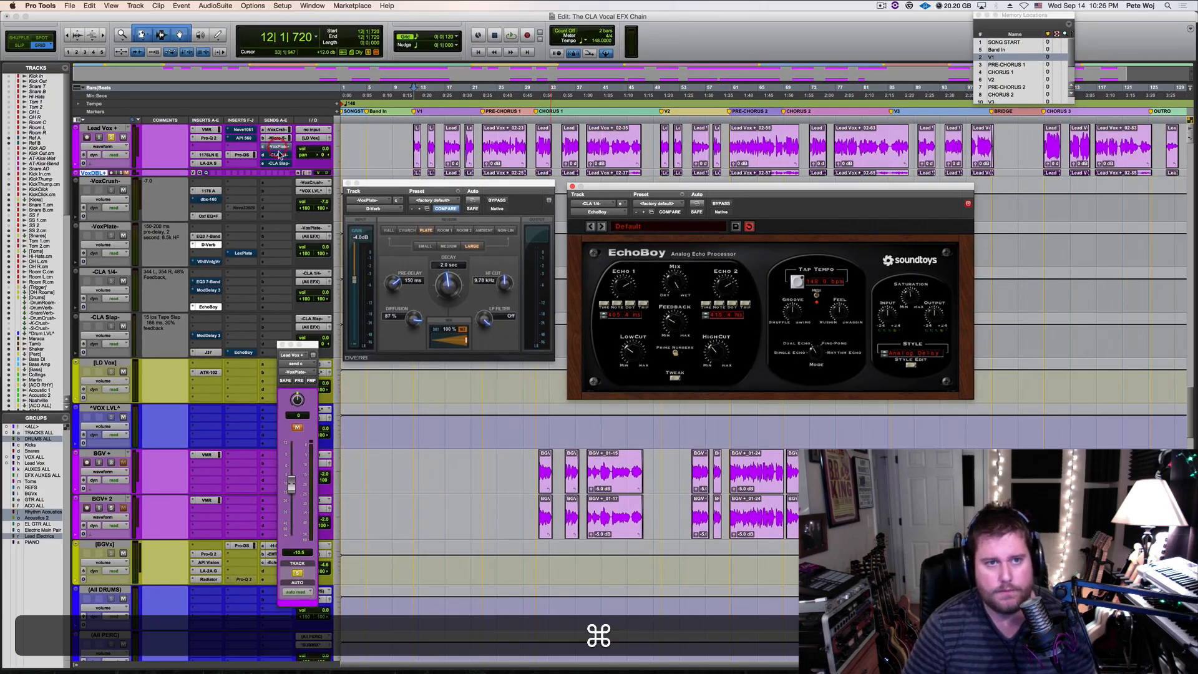
left_click(280, 155, "super")
key("space")
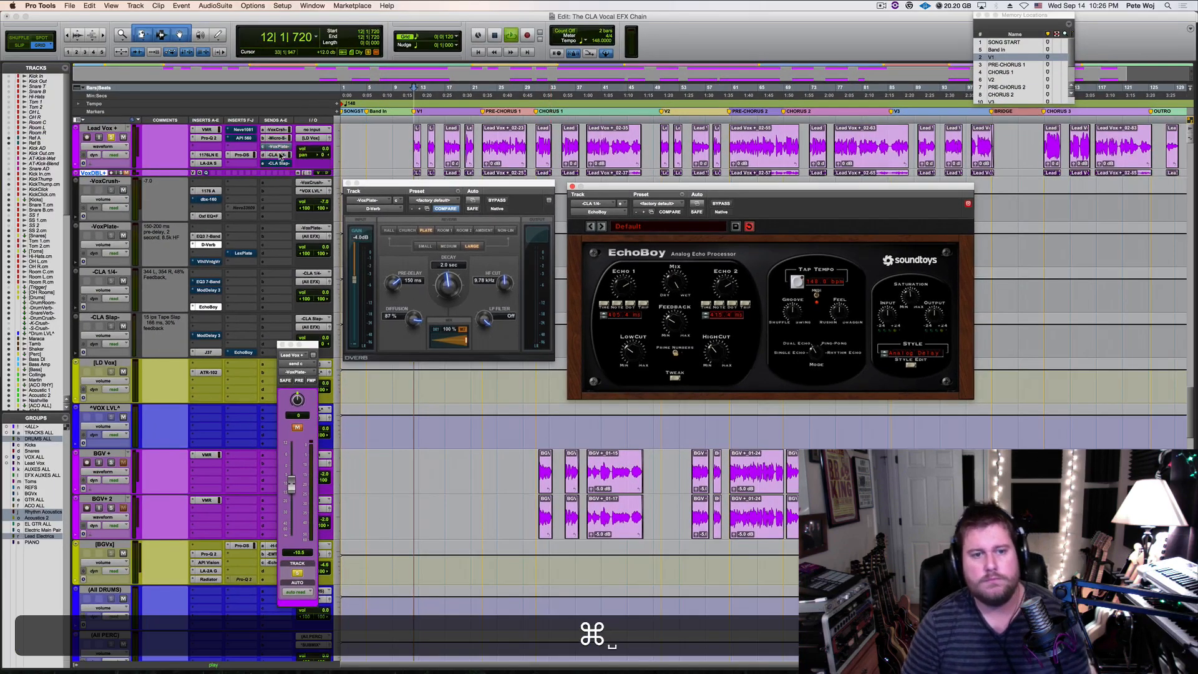
Close the VoxPlate send fader, open the CLA 1/4 send fader, and place it below the D-Verb window
left_click(281, 345)
left_click(278, 155)
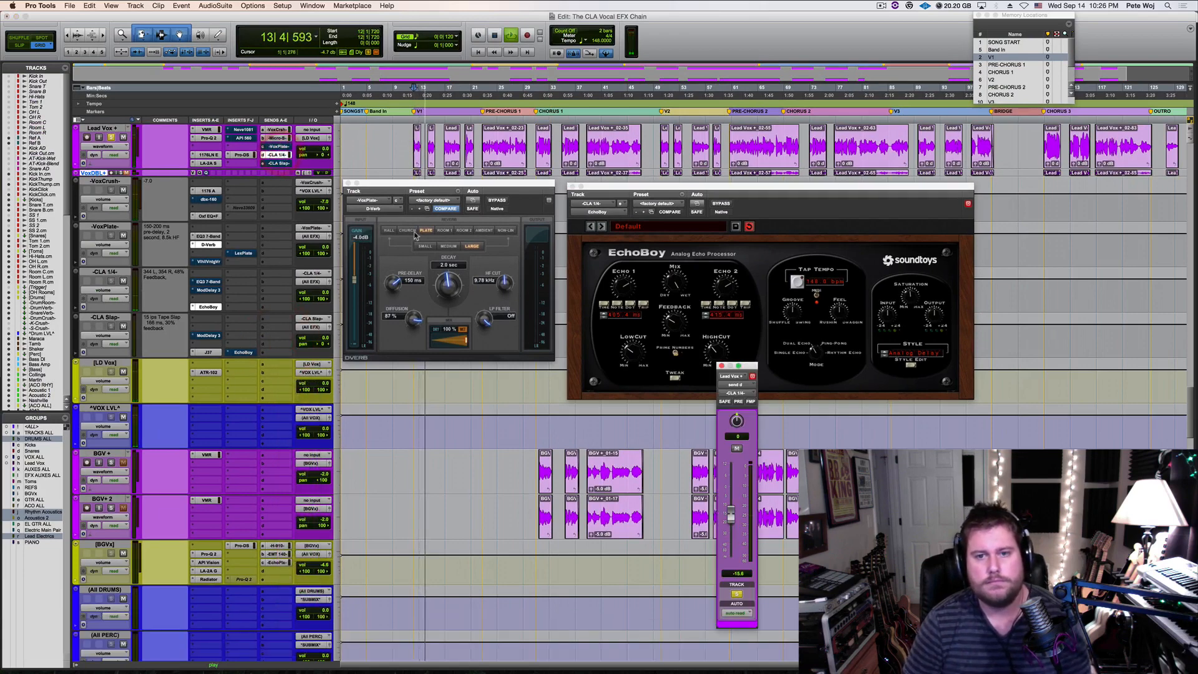
left_click_drag(756, 366, 385, 376)
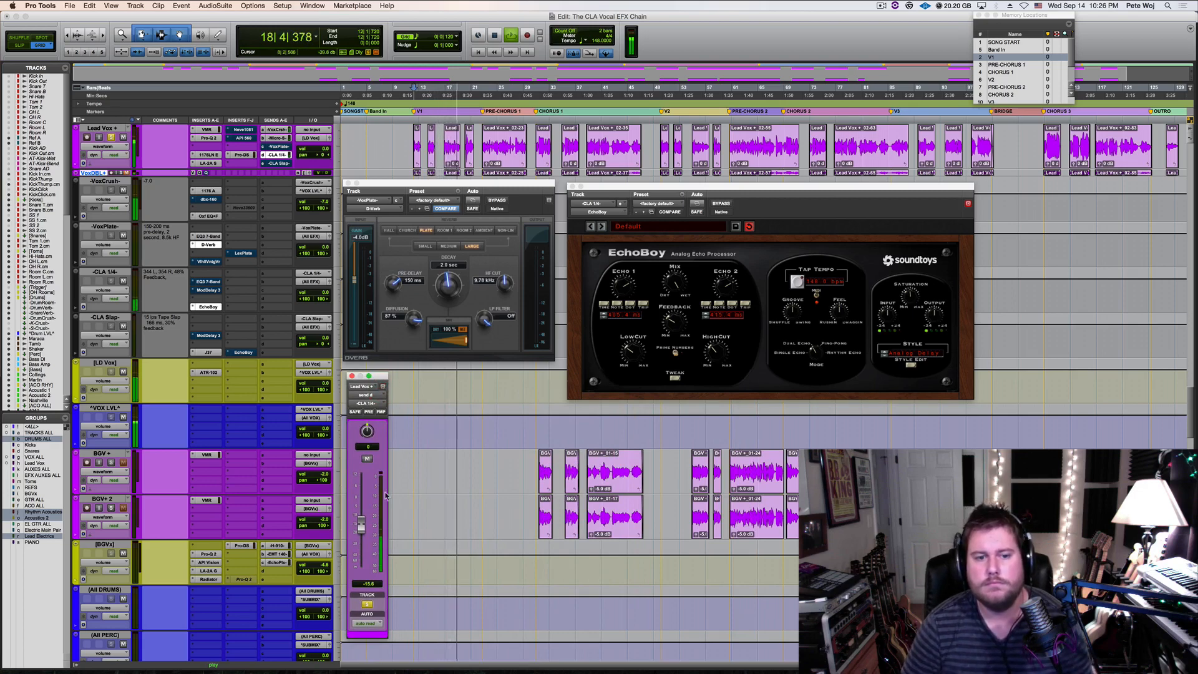
Raise the Lead Vox send to CLA 1/4 and audition the louder quarter-note delay during playback
key("space")
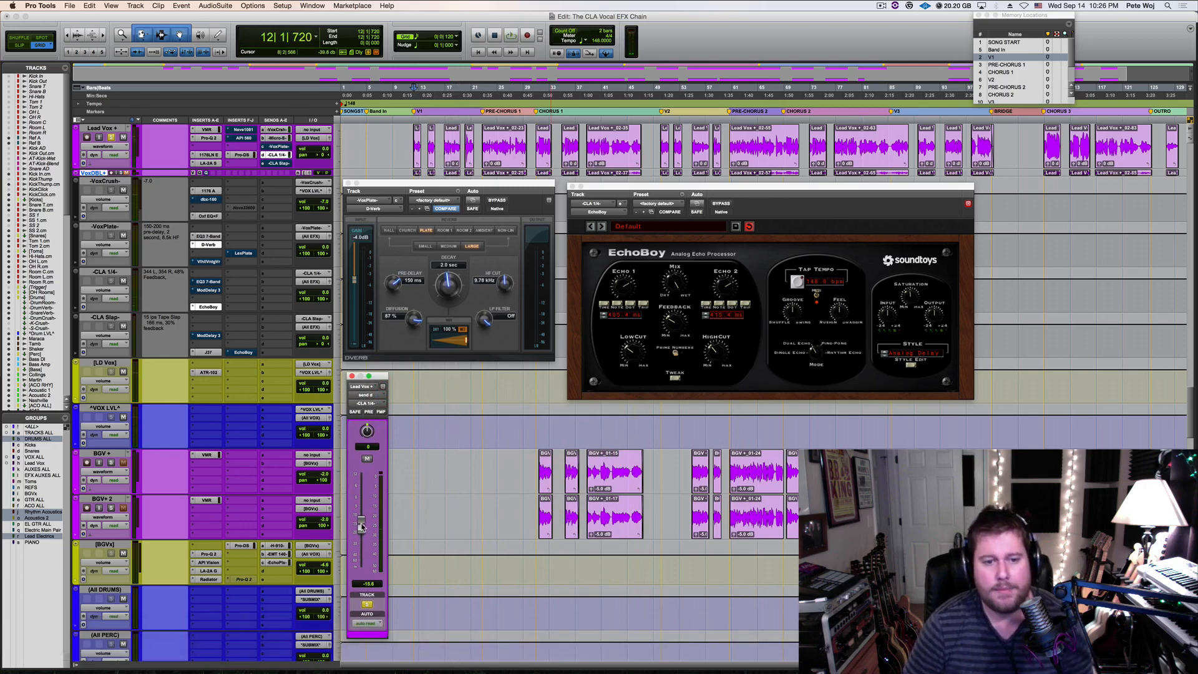
left_click_drag(361, 527, 361, 519)
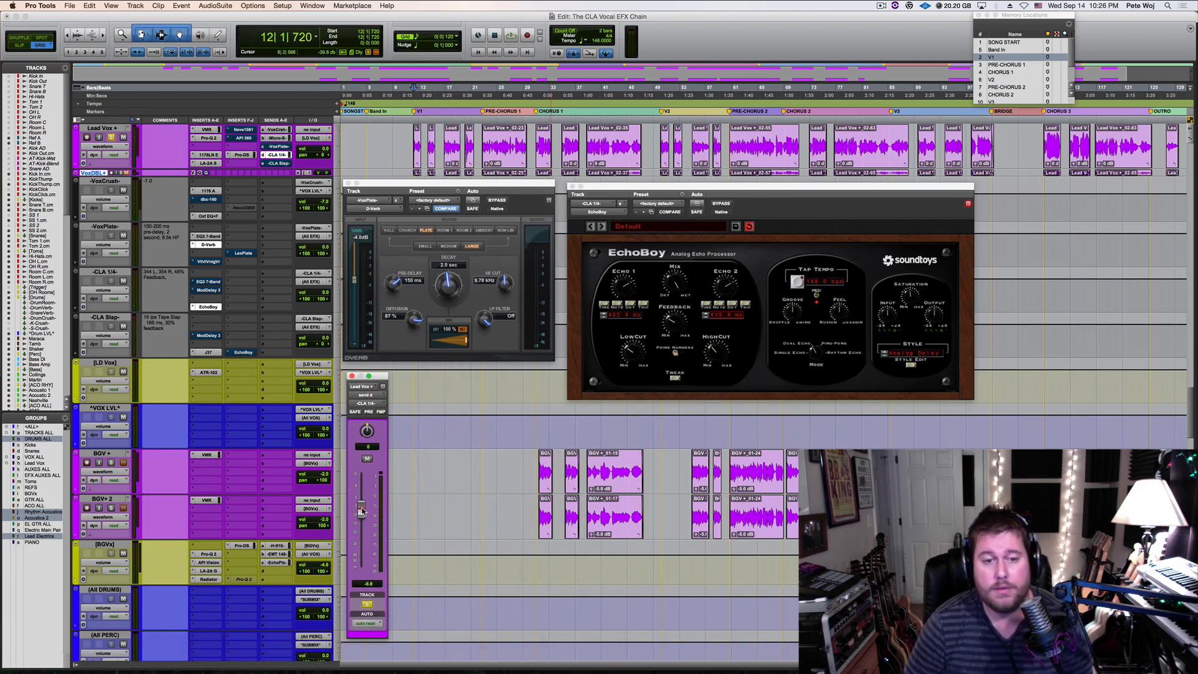
key("space")
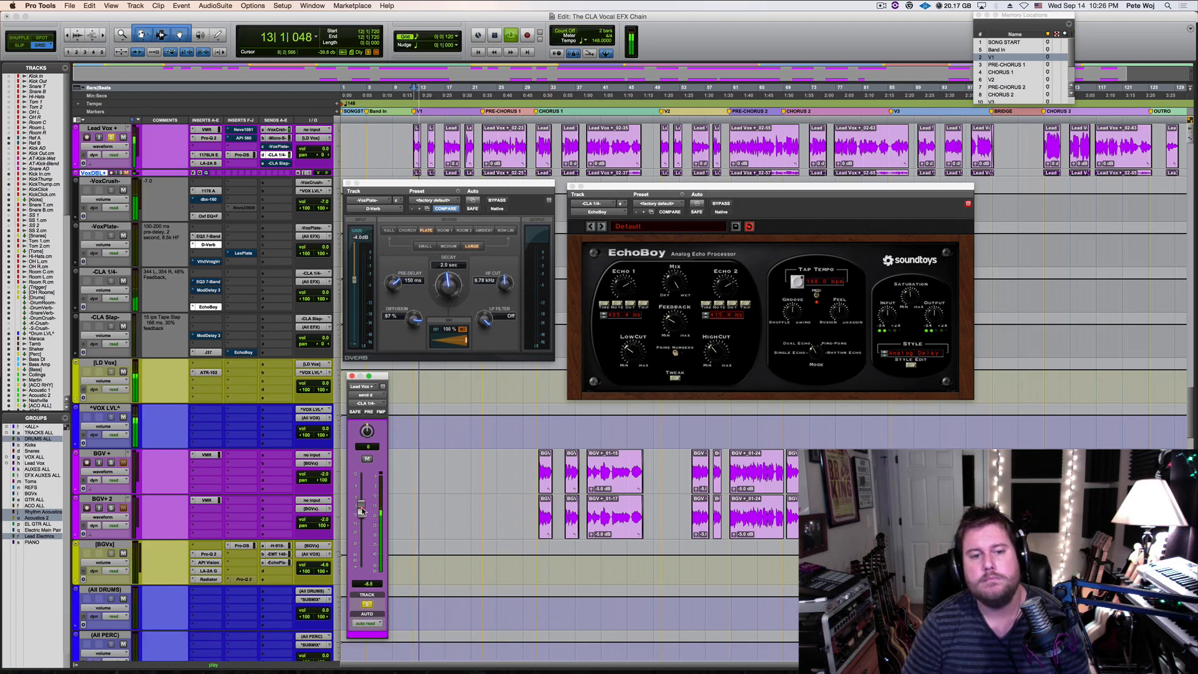
left_click_drag(362, 511, 362, 512)
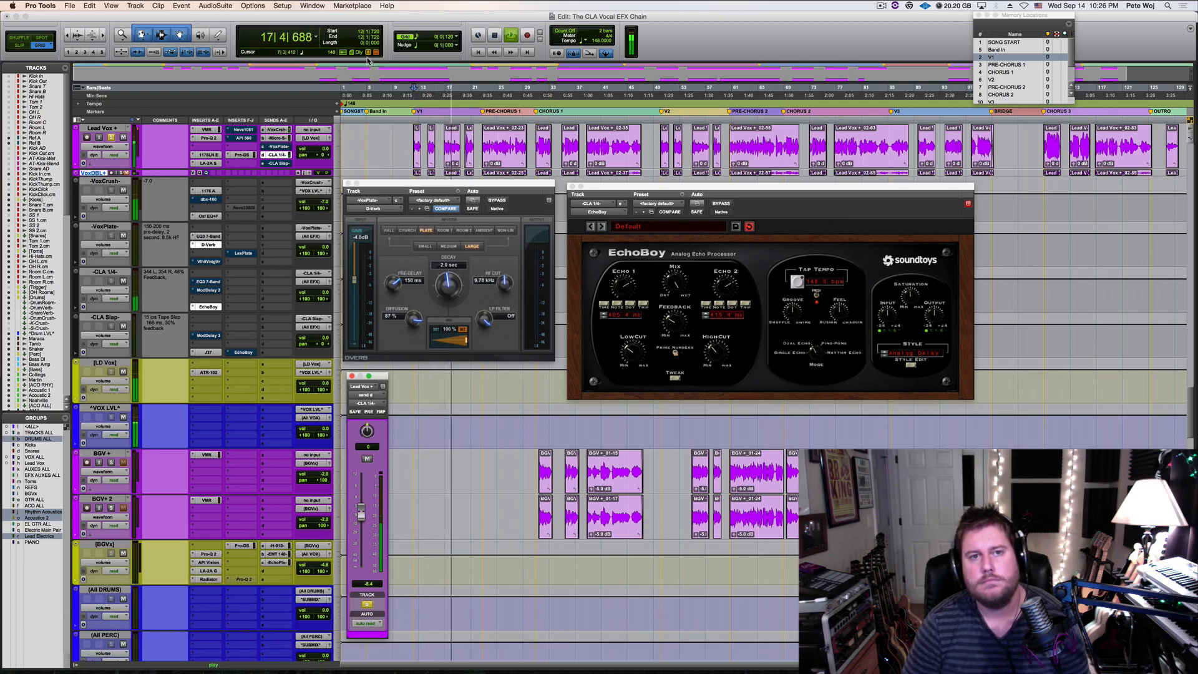
key("space")
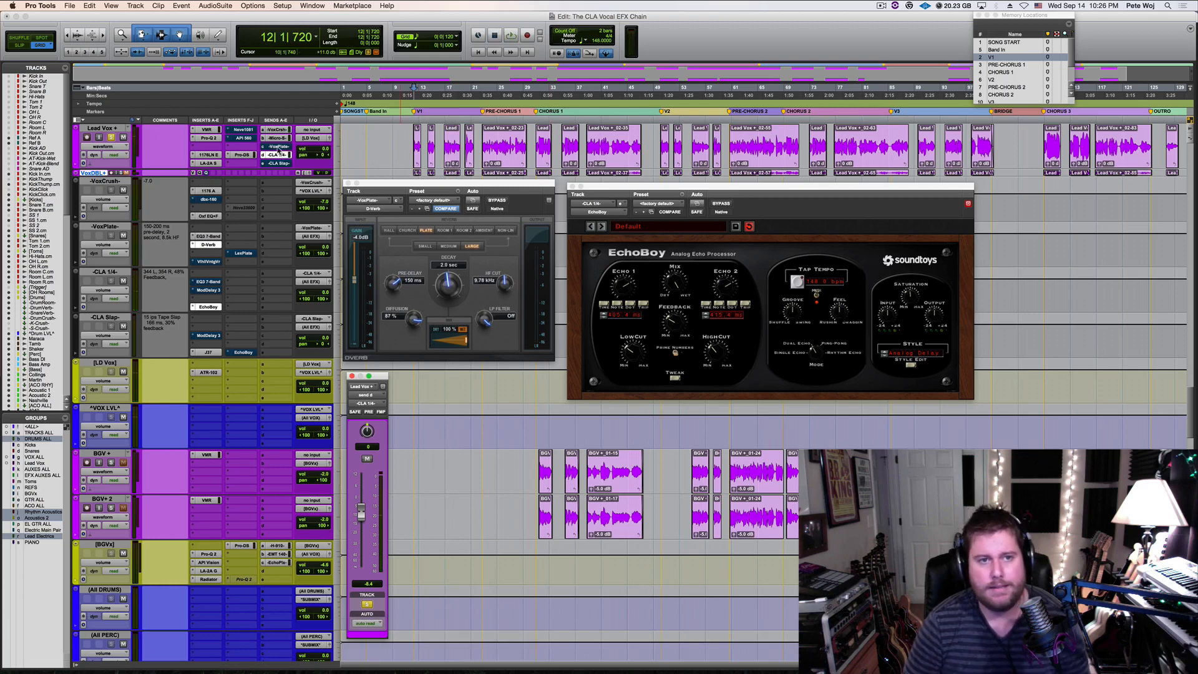
Unmute the Lead Vox send to VoxPlate, and lower the CLA 1/4 send to -17.2 dB while auditioning both effects
key("super")
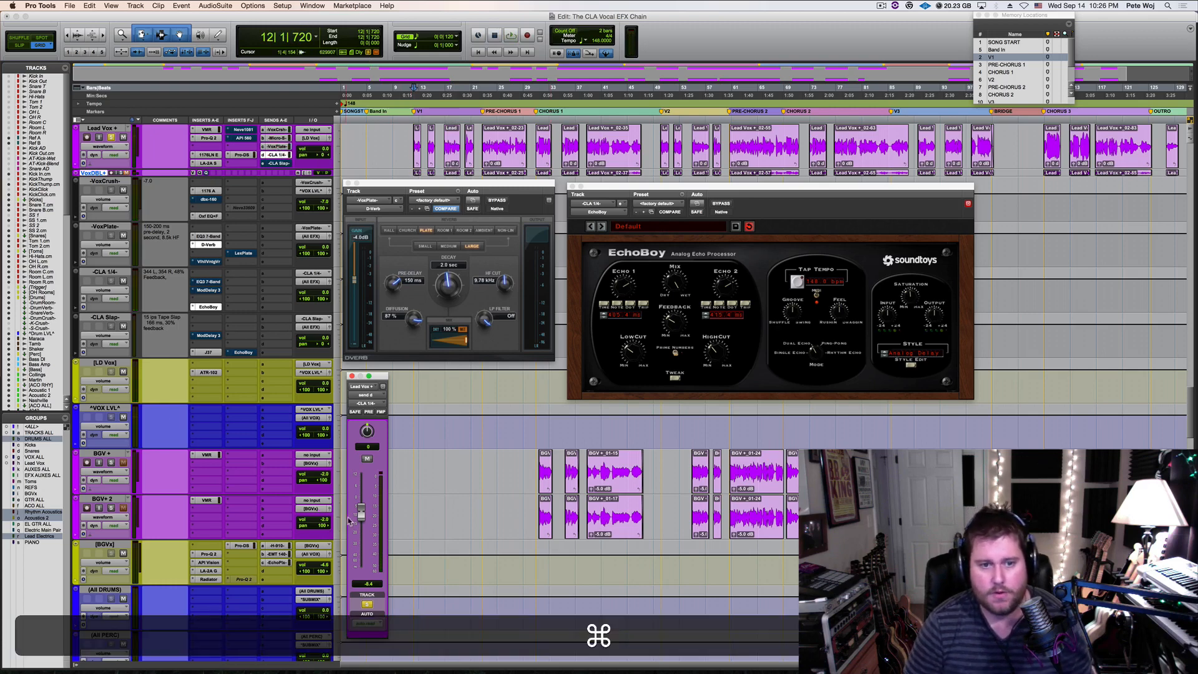
key("space")
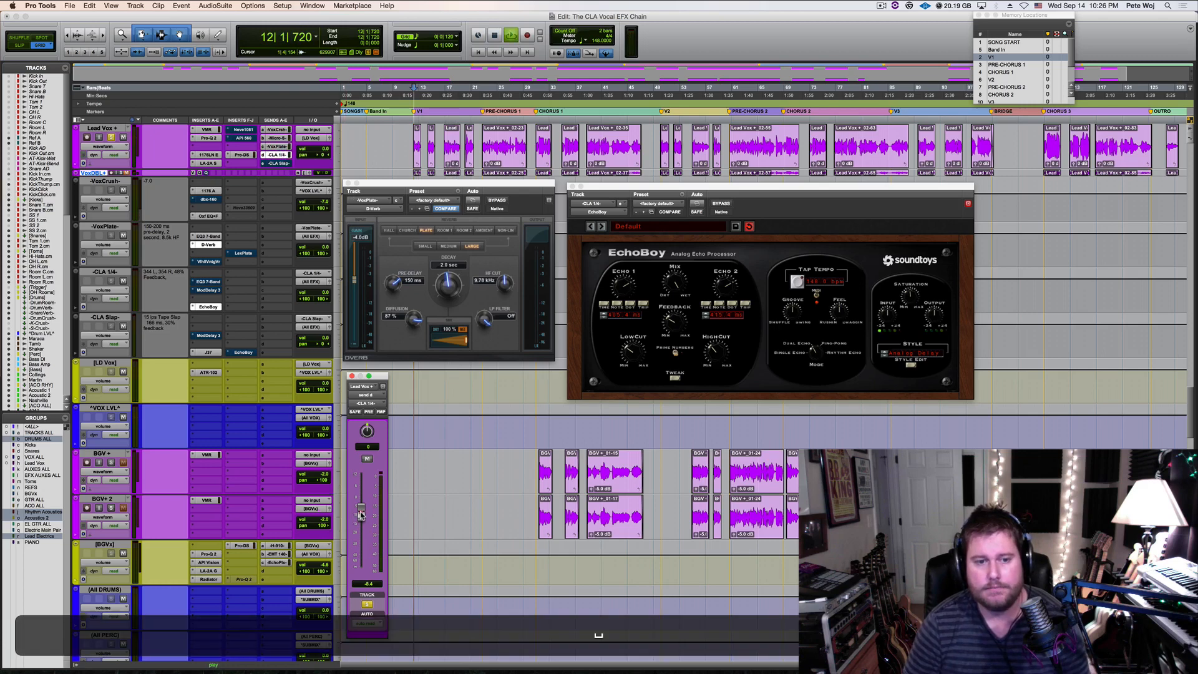
left_click_drag(361, 513, 360, 530)
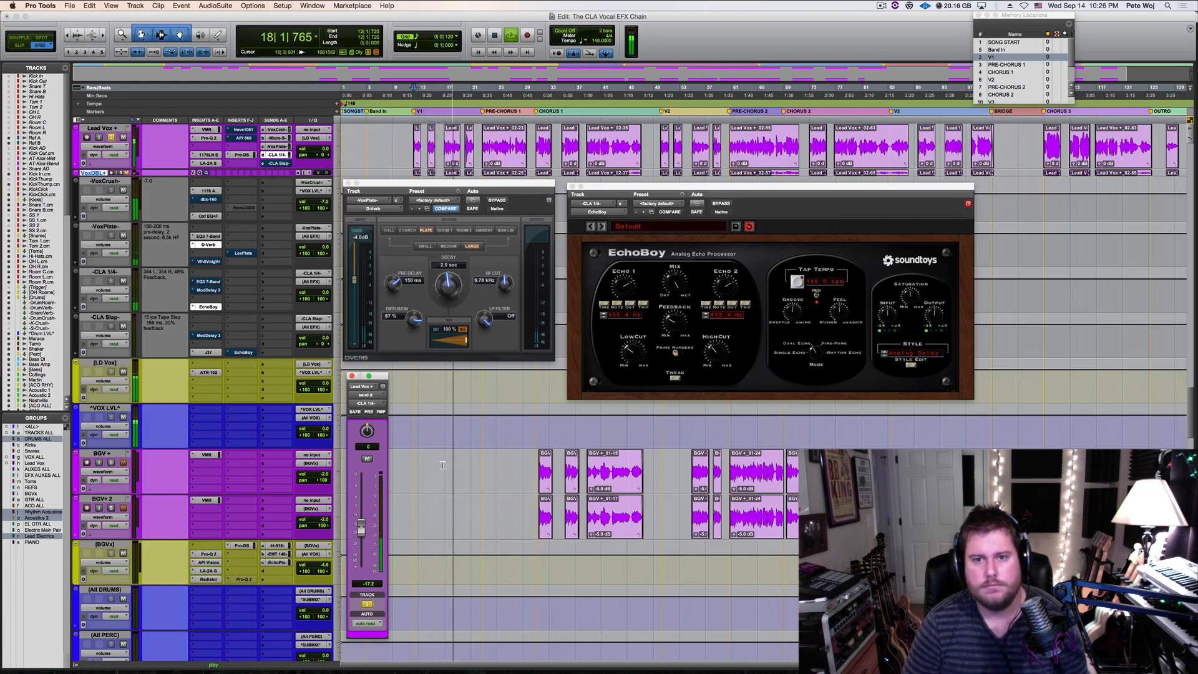
key("space")
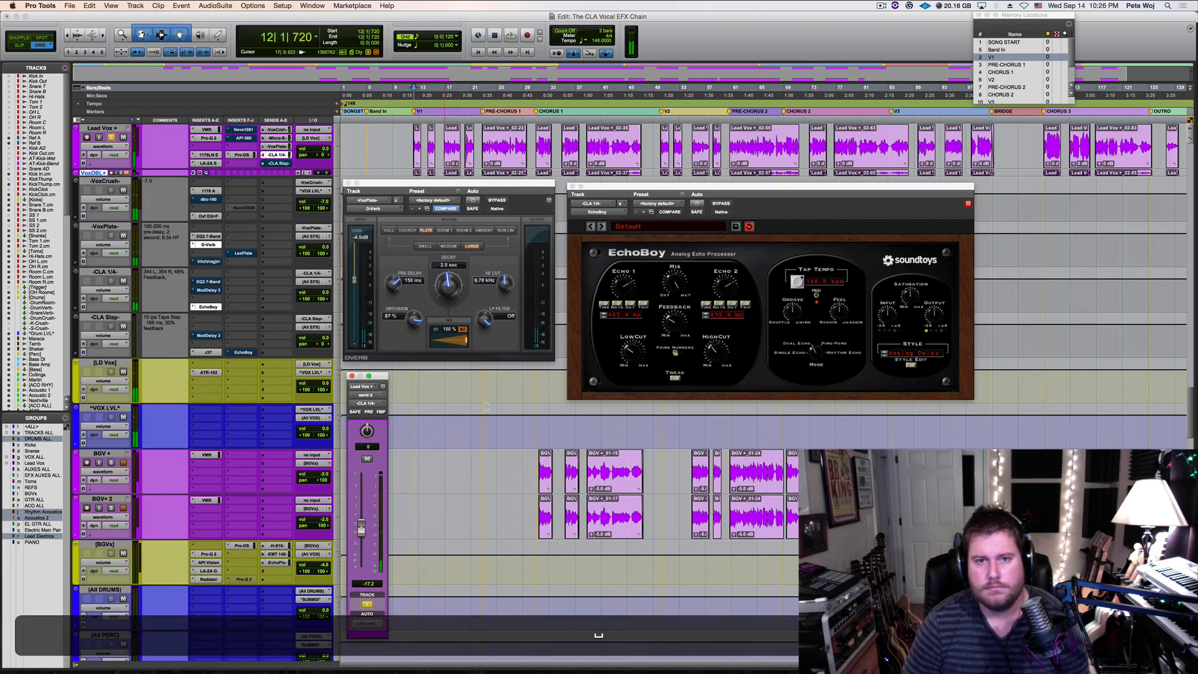
Close EchoBoy and bypass it on the CLA 1/4 track, activating EQ3 7-Band and Mod Delay III in its place
left_click(573, 186)
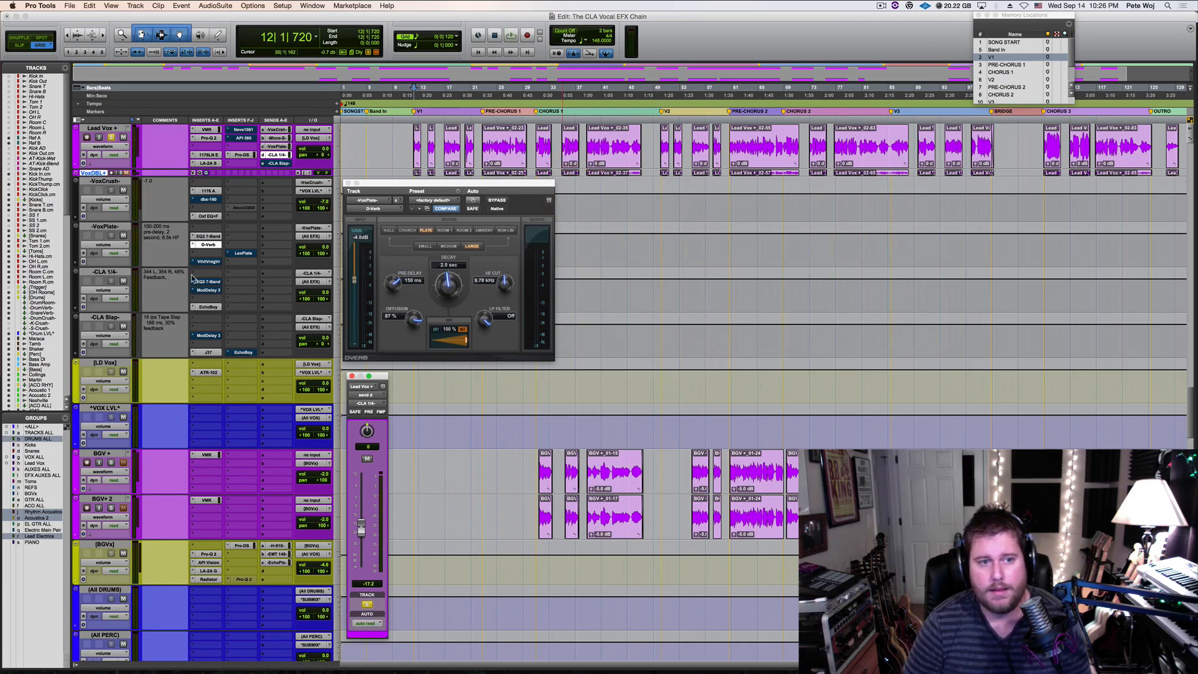
left_click(209, 307, "super")
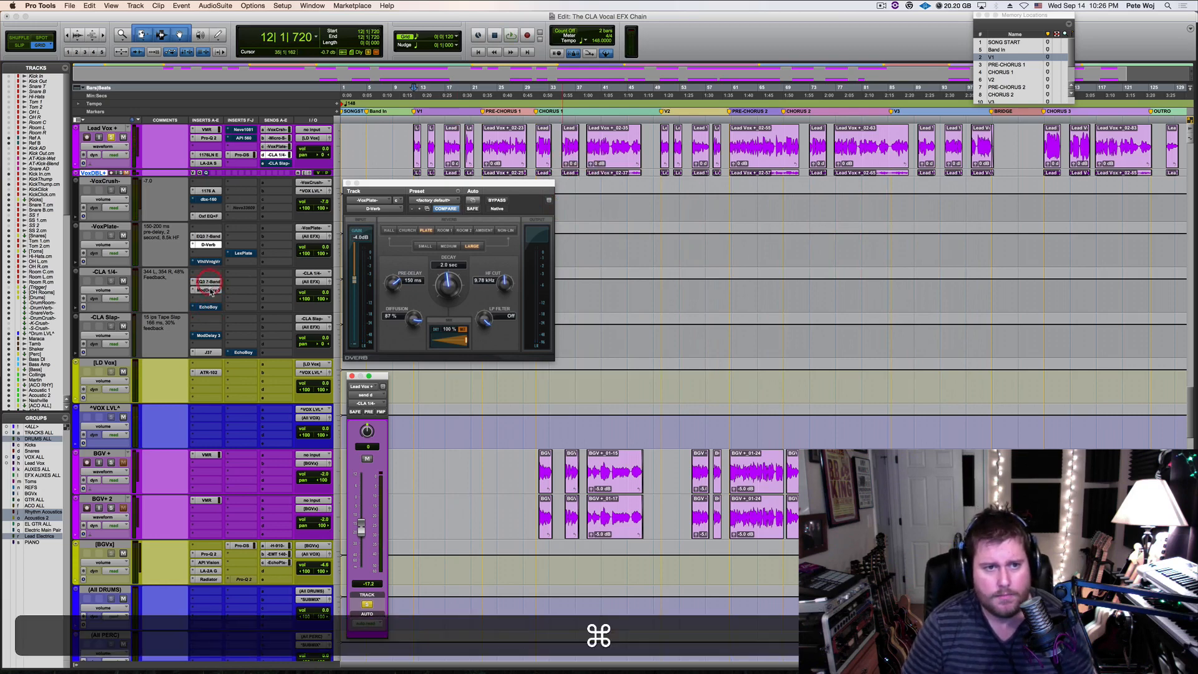
left_click(209, 290)
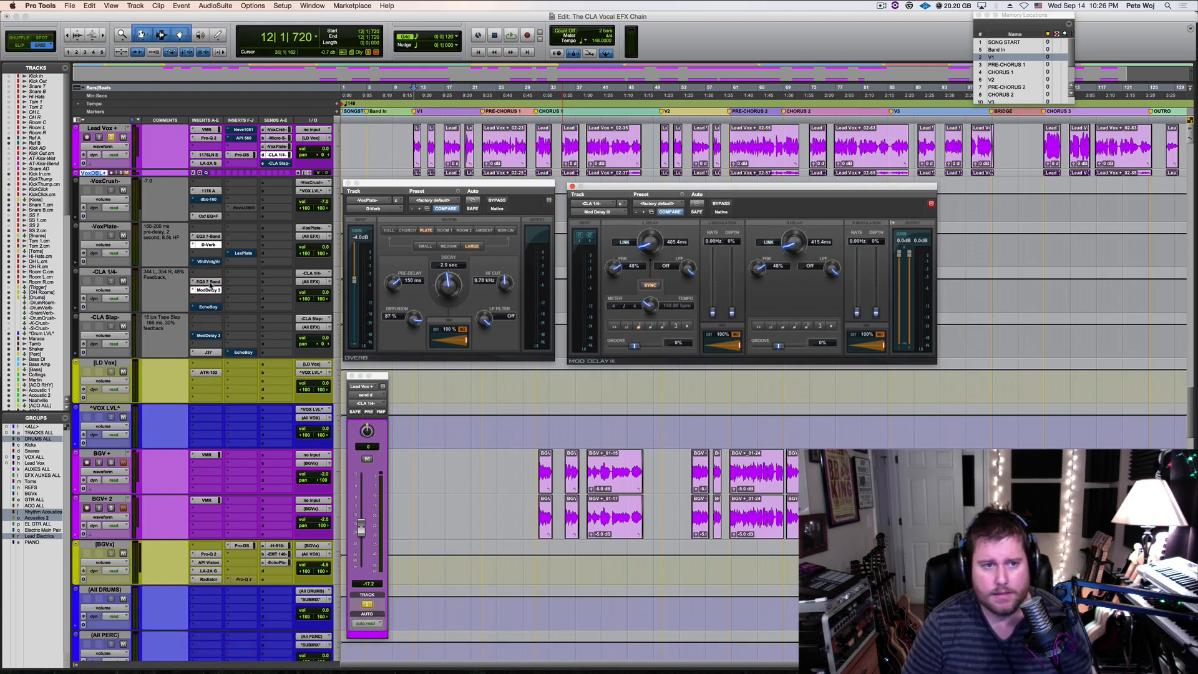
Check the EQ3 7-Band on the CLA 1/4 track, and keep its Mod Delay III window open beside D-Verb
left_click(209, 283)
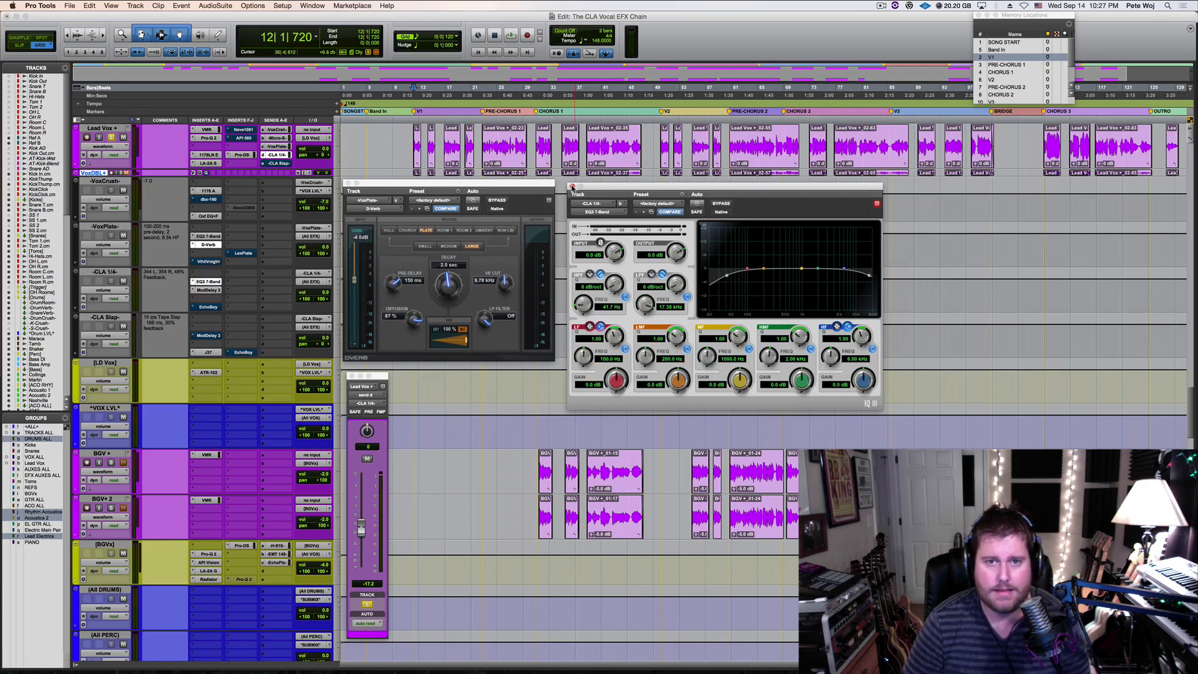
left_click(573, 187)
left_click(208, 290)
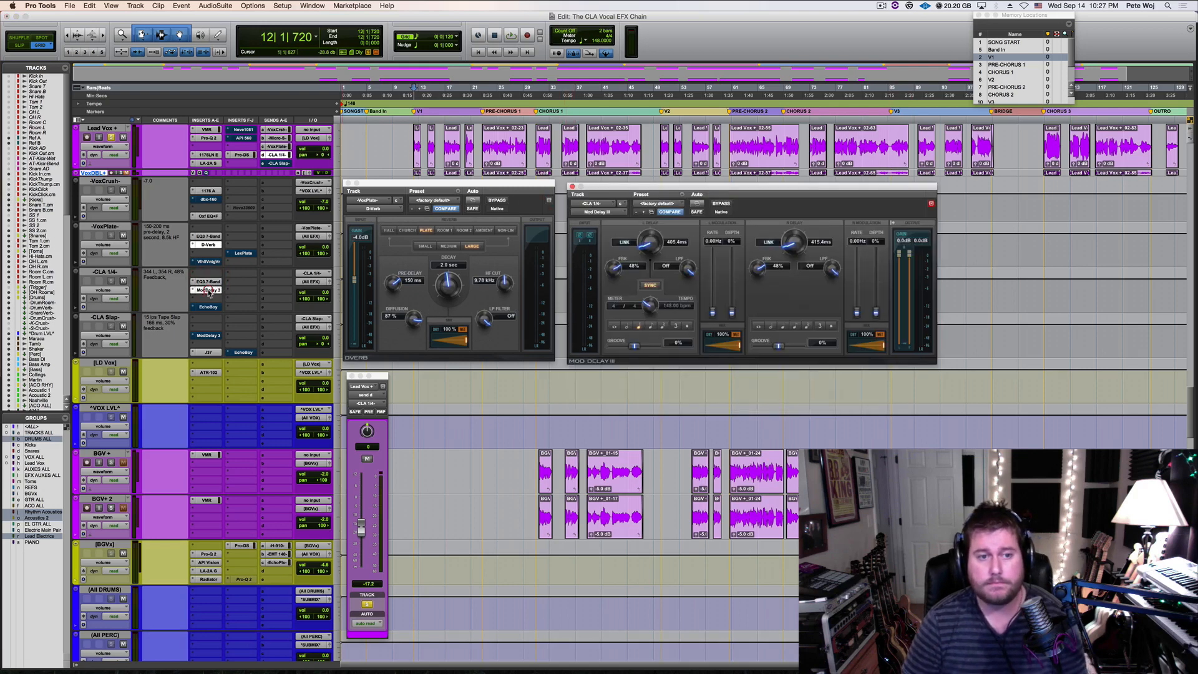
left_click_drag(722, 188, 720, 186)
left_click(929, 201)
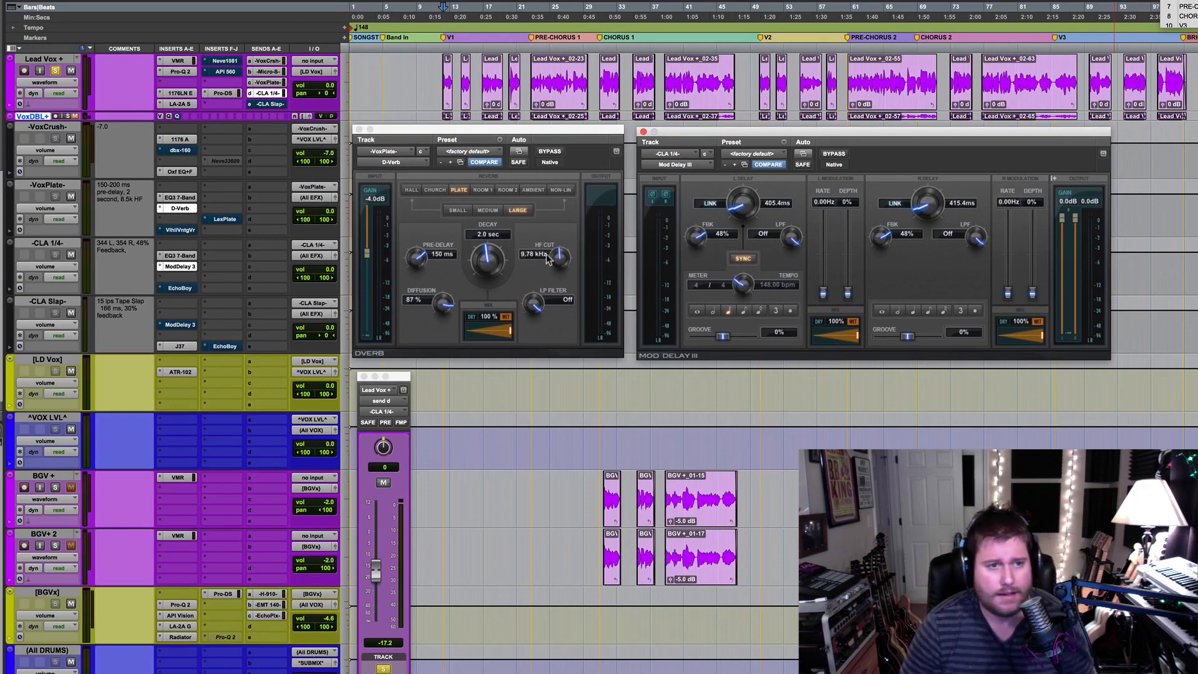
Close the CLA 1/4 send fader, open J37 on the CLA Slap track, and place it below the D-Verb window
key("space")
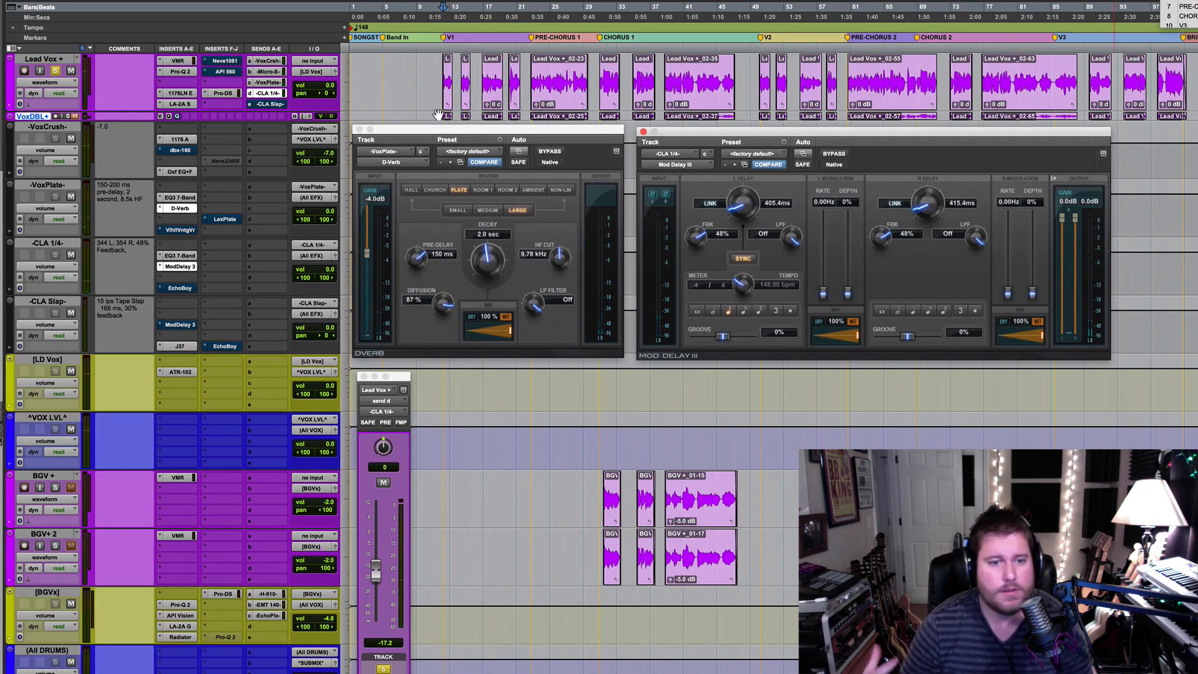
left_click(364, 377)
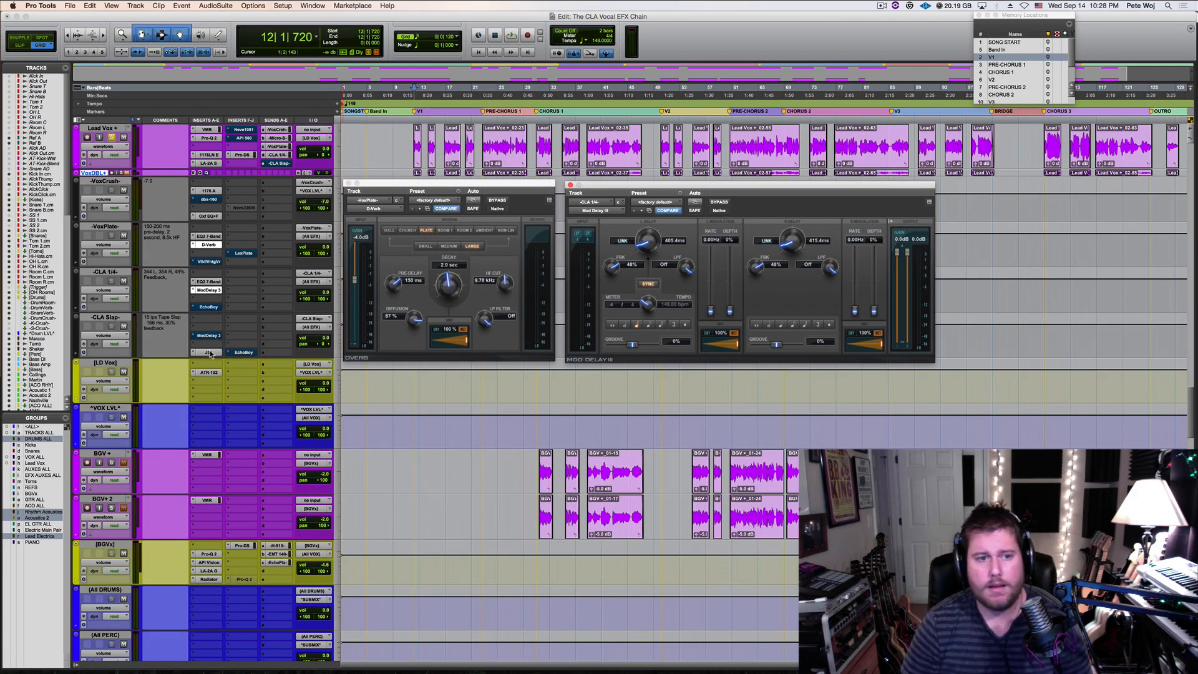
left_click(210, 354)
left_click_drag(775, 189, 556, 369)
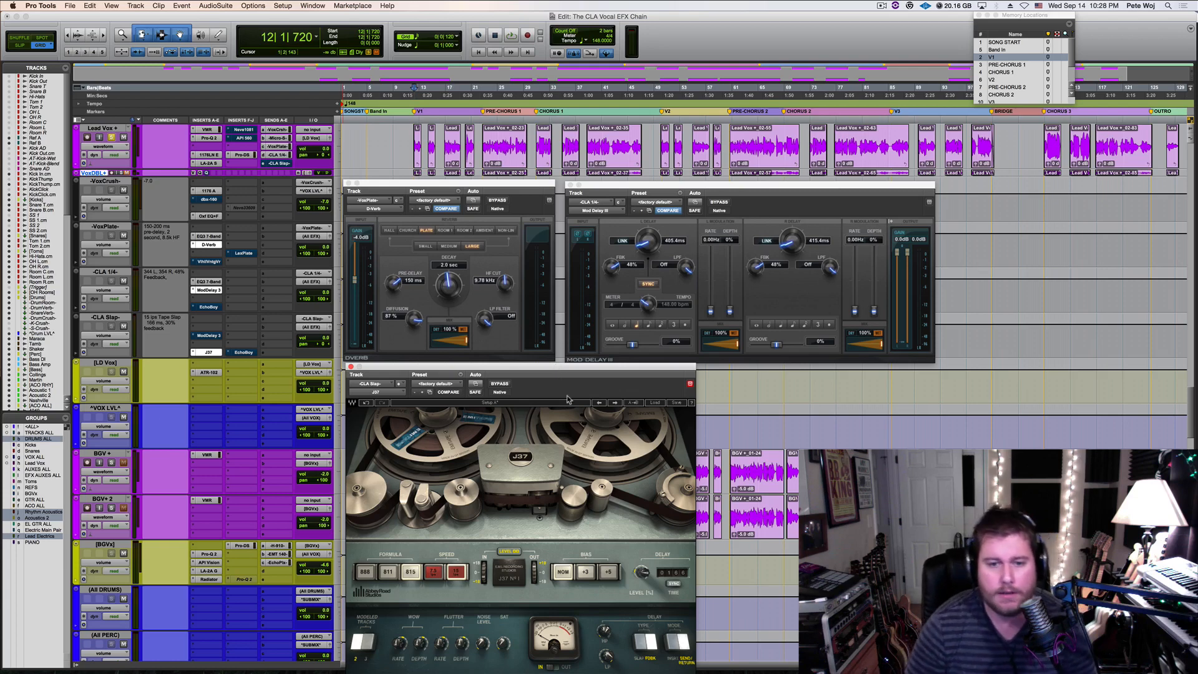
mouse_move(580, 370)
left_mouse_down()
mouse_move(590, 375)
mouse_move(584, 360)
left_mouse_up()
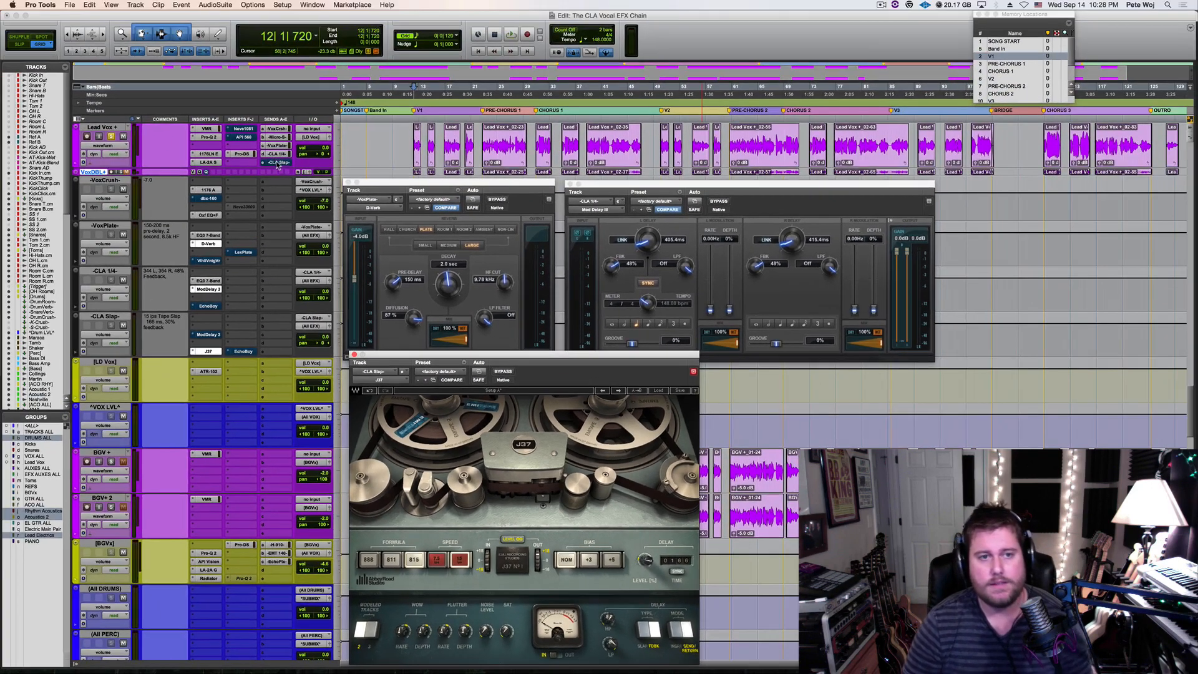
Unmute the Lead Vox send to CLA Slap, audition it, and place its send fader beside the J37 window
key("super")
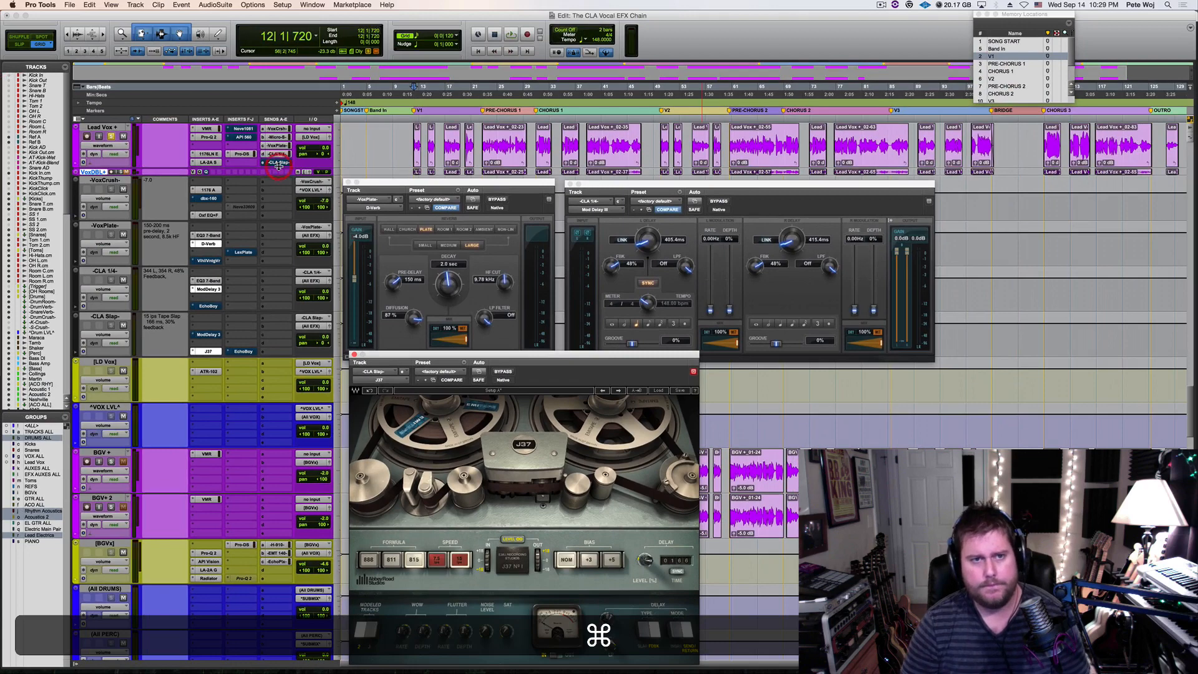
key("space")
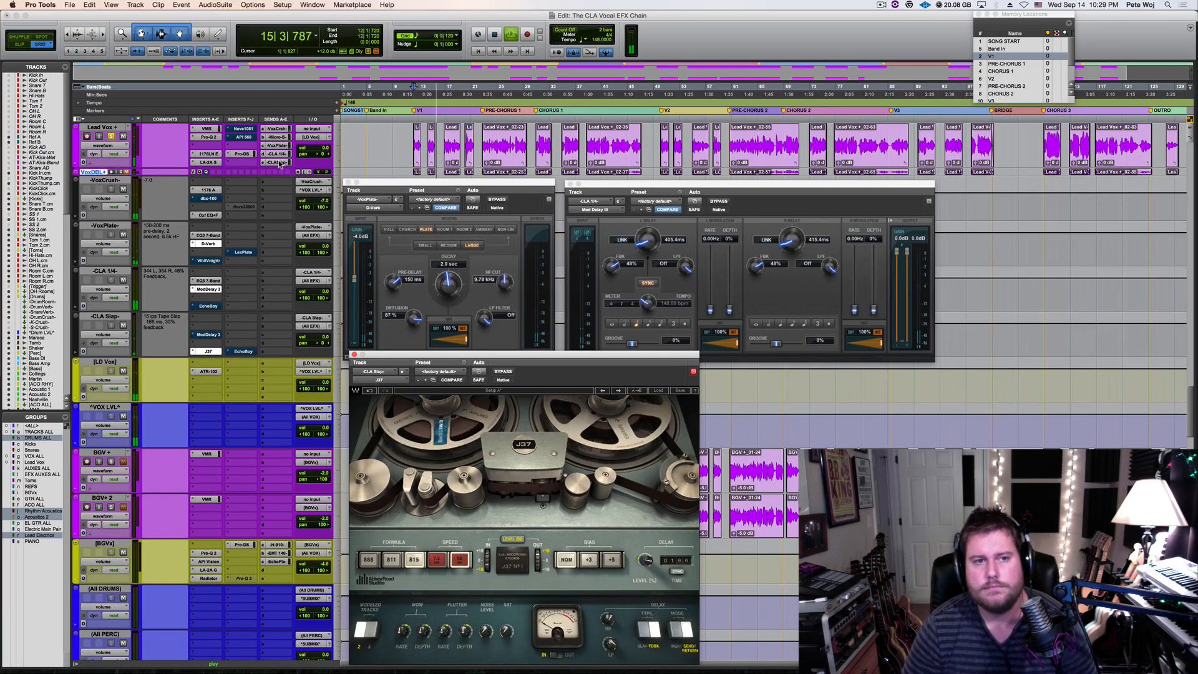
left_click(279, 164)
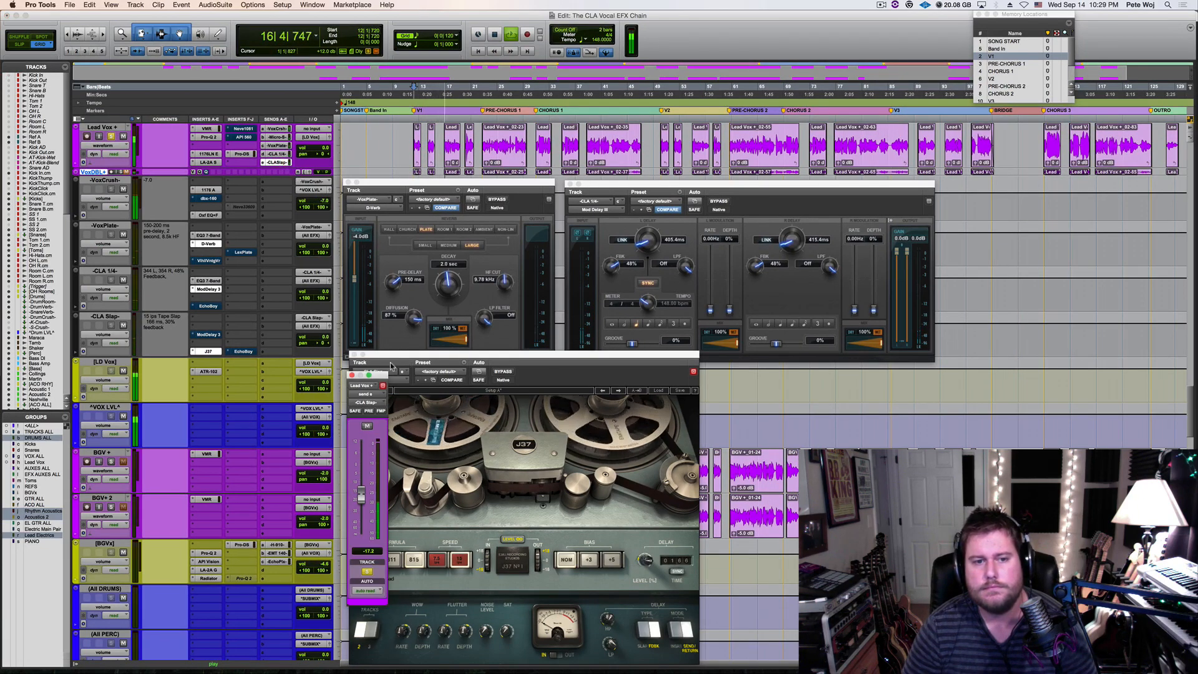
left_click_drag(378, 375, 330, 383)
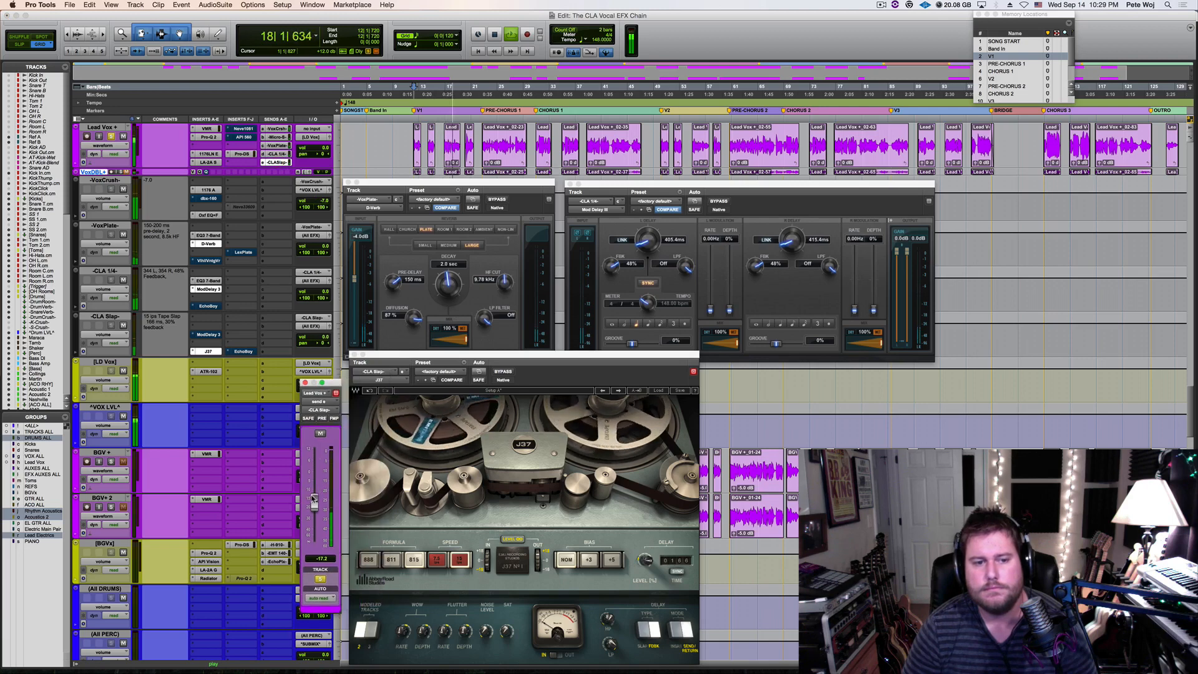
key("space")
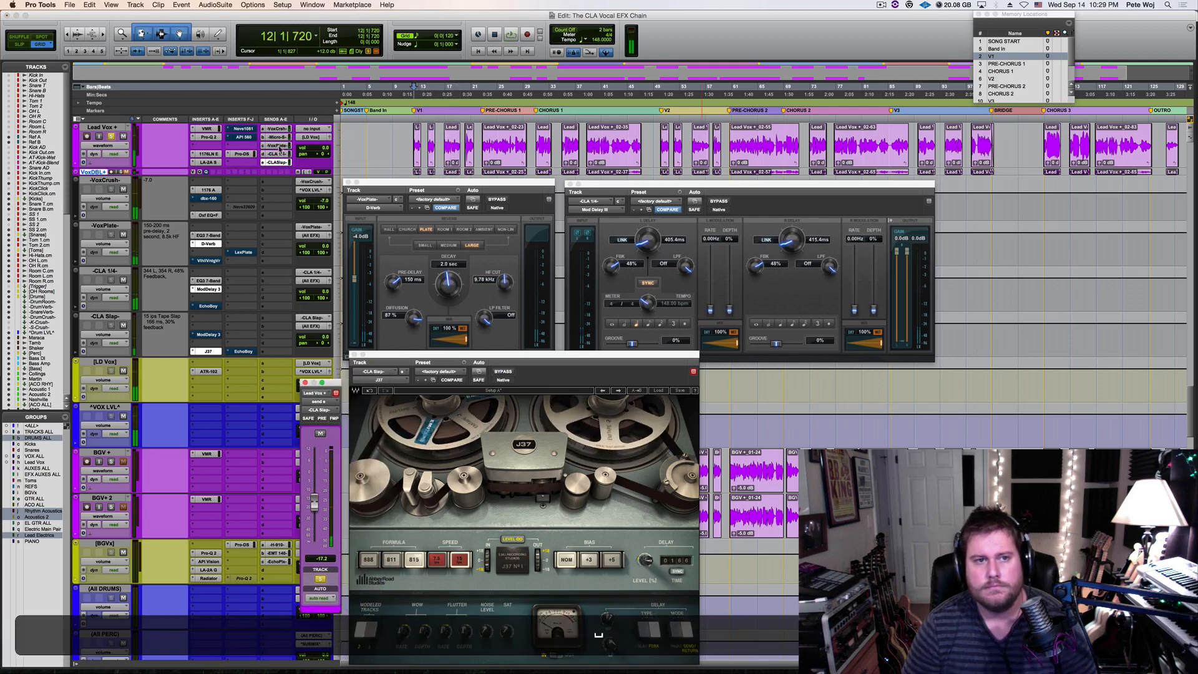
Mute the VoxPlate and CLA 1/4 sends to audition the slap alone, and set the CLA Slap send to -13.1 dB
key("super")
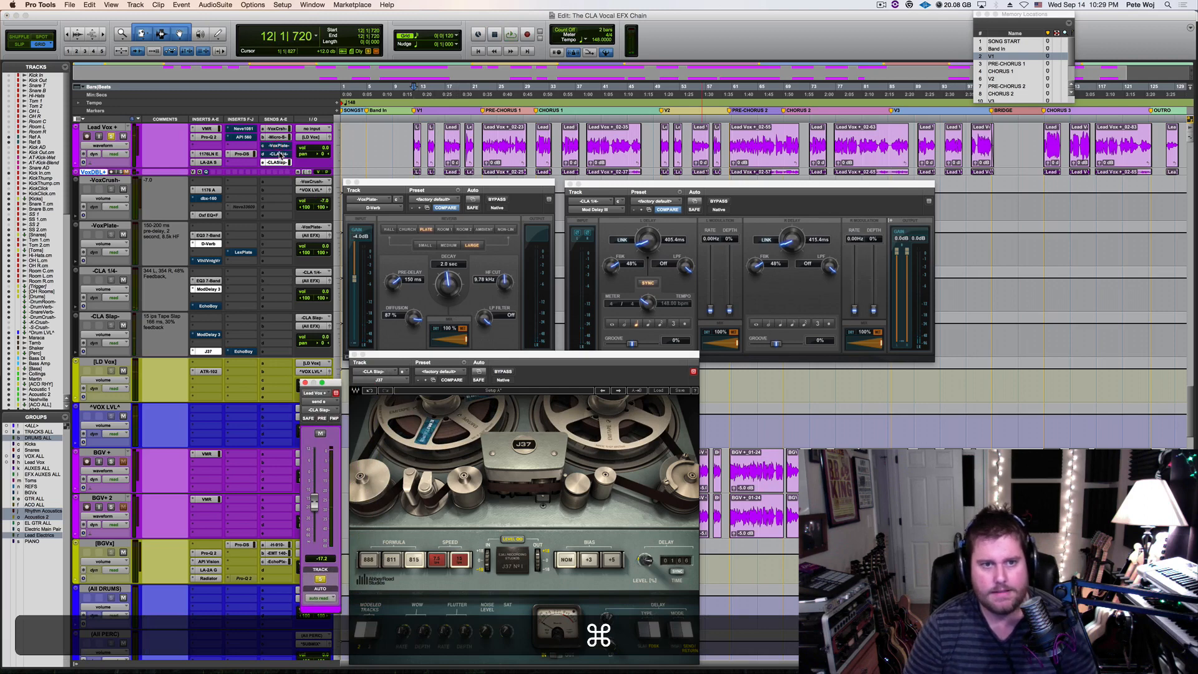
key("space")
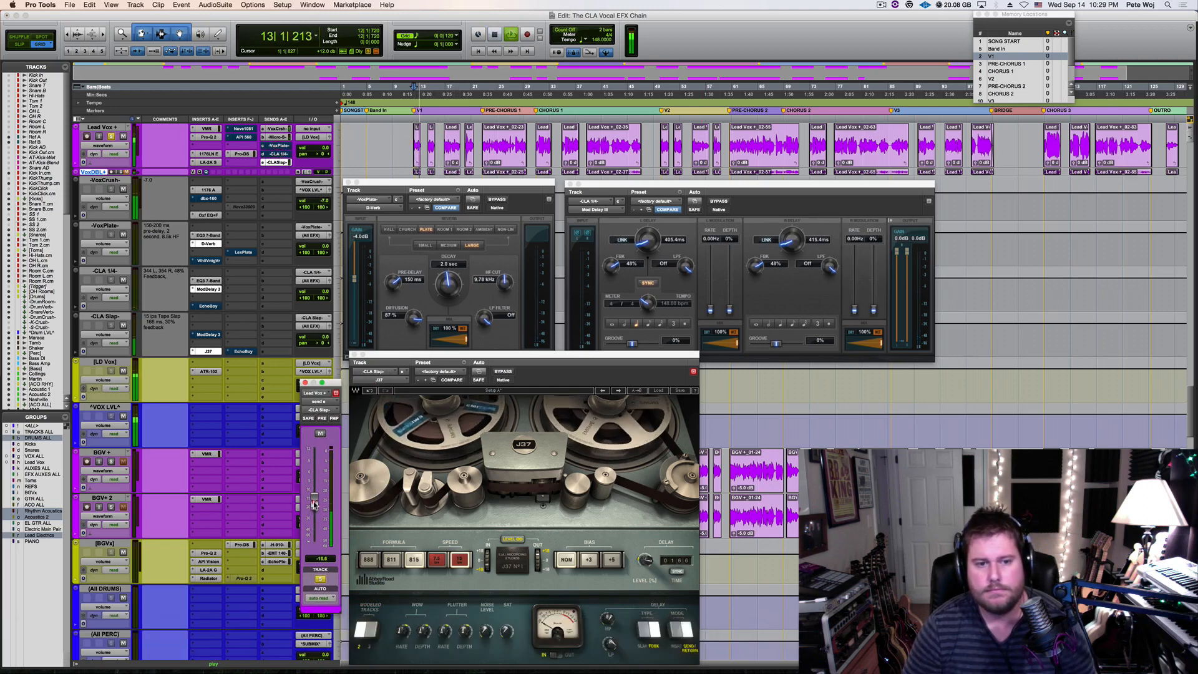
left_click_drag(315, 505, 314, 499)
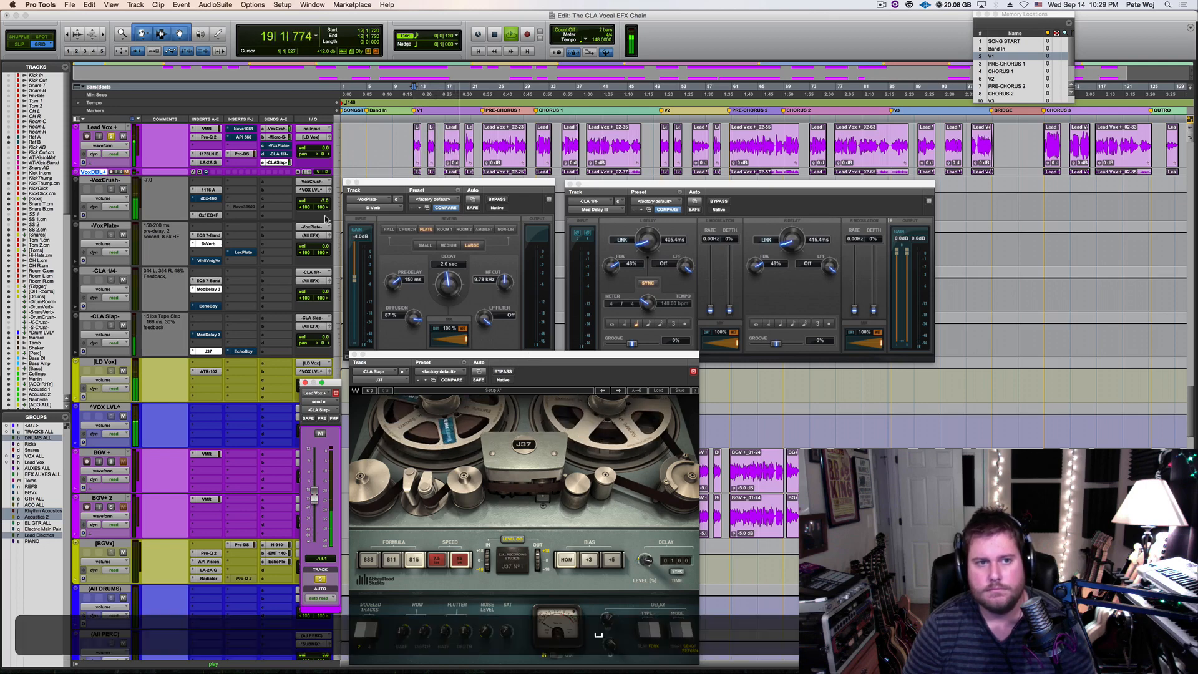
key("space")
Unmute the Lead Vox sends to VoxPlate and CLA 1/4, and play the vocal with all three effects
left_click(279, 147, "super")
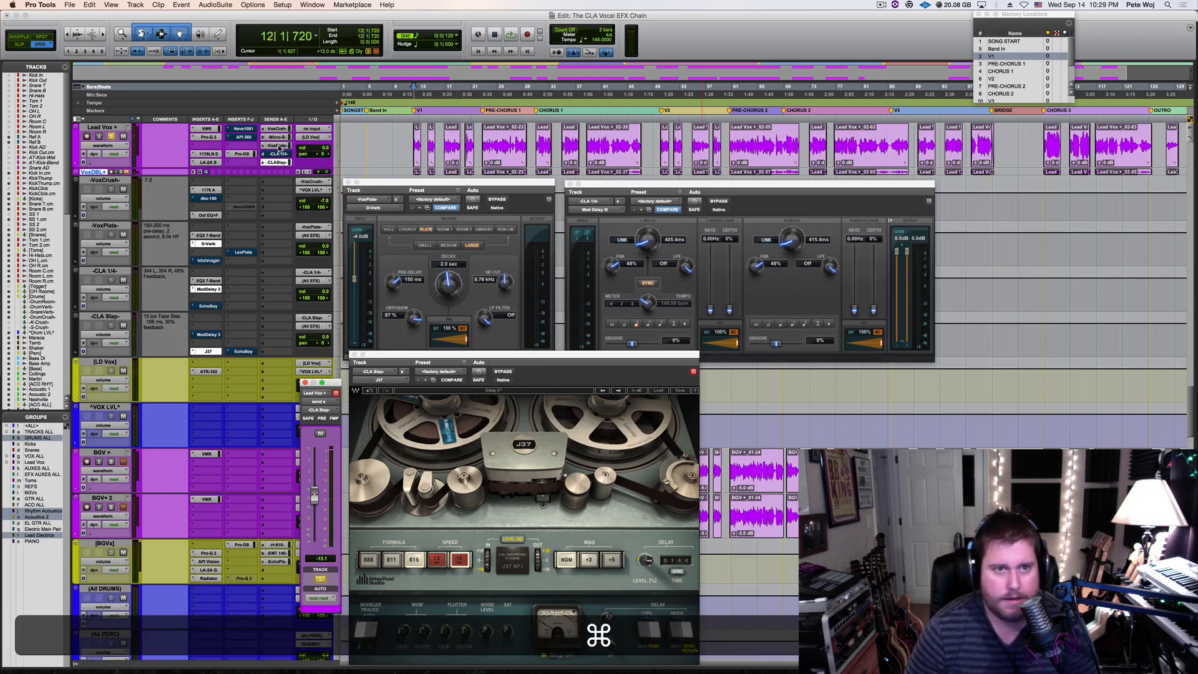
left_click(281, 155, "super")
key("space")
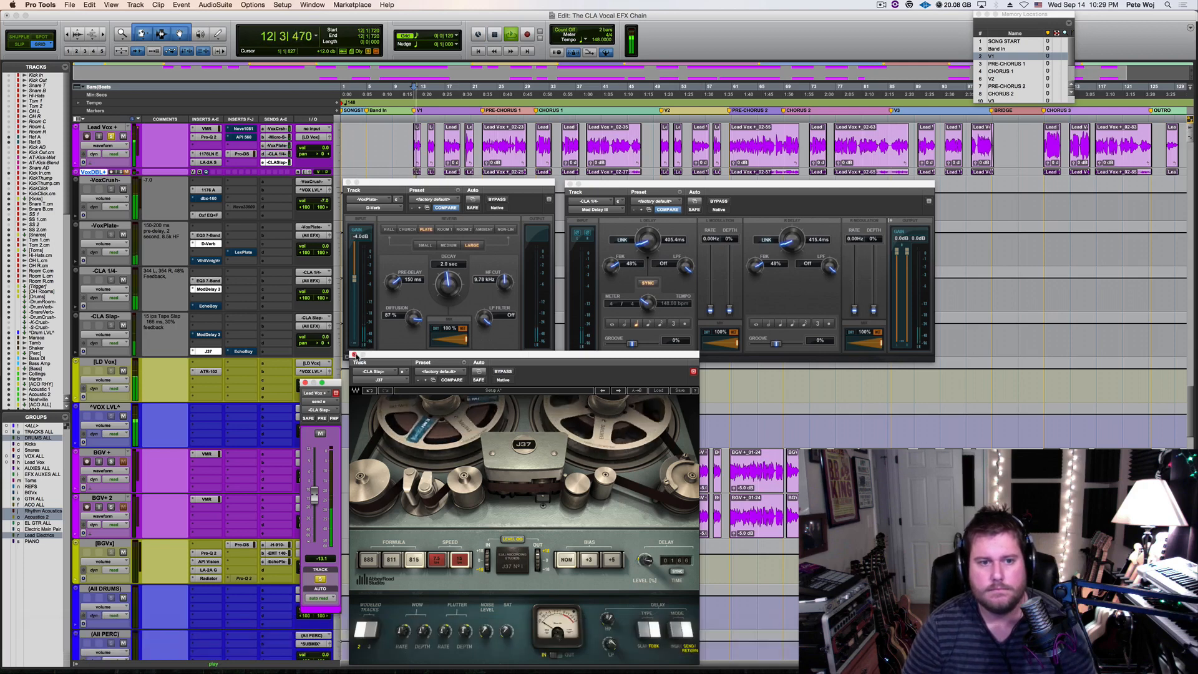
Swap J37 for Mod Delay III on the CLA Slap track, bypassing J37, and place the delay window below D-Verb
left_click(353, 354)
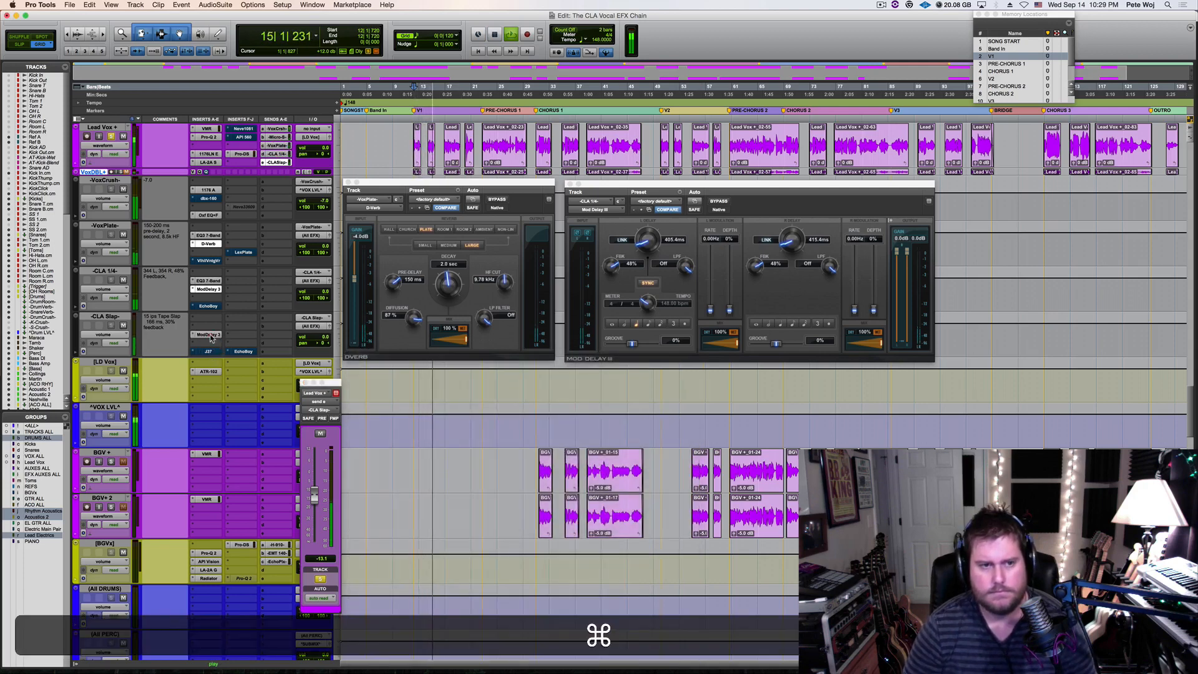
left_click(210, 336, "super")
left_click_drag(526, 360, 538, 434)
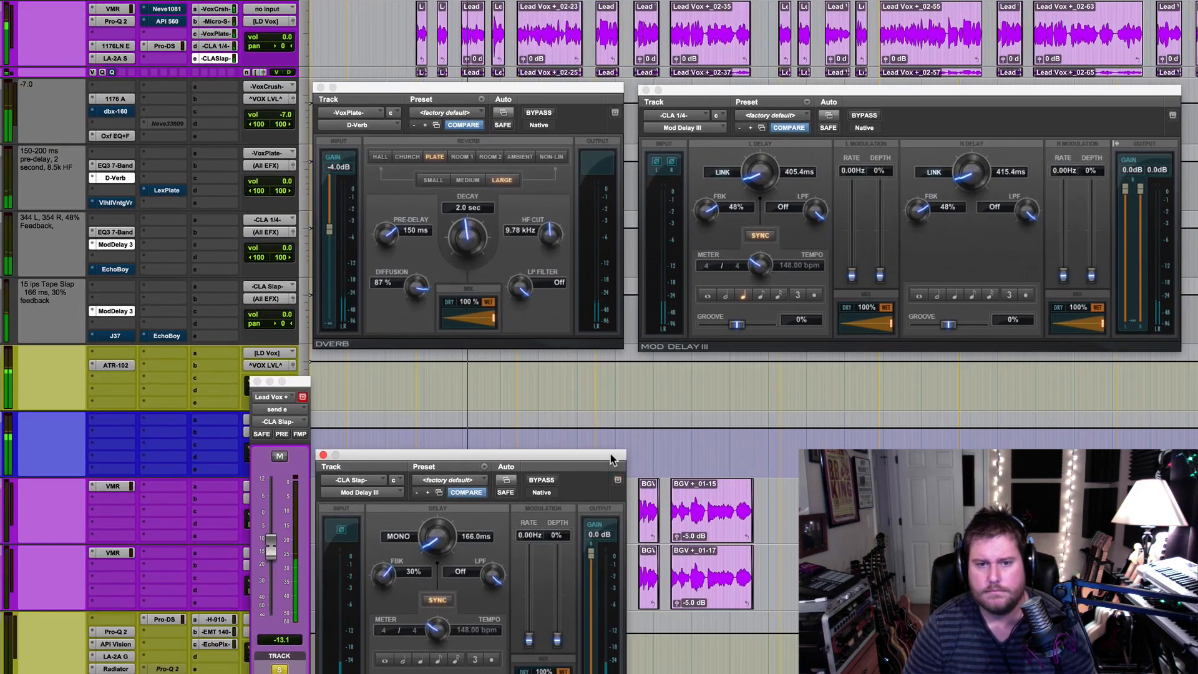
left_click_drag(610, 456, 618, 415)
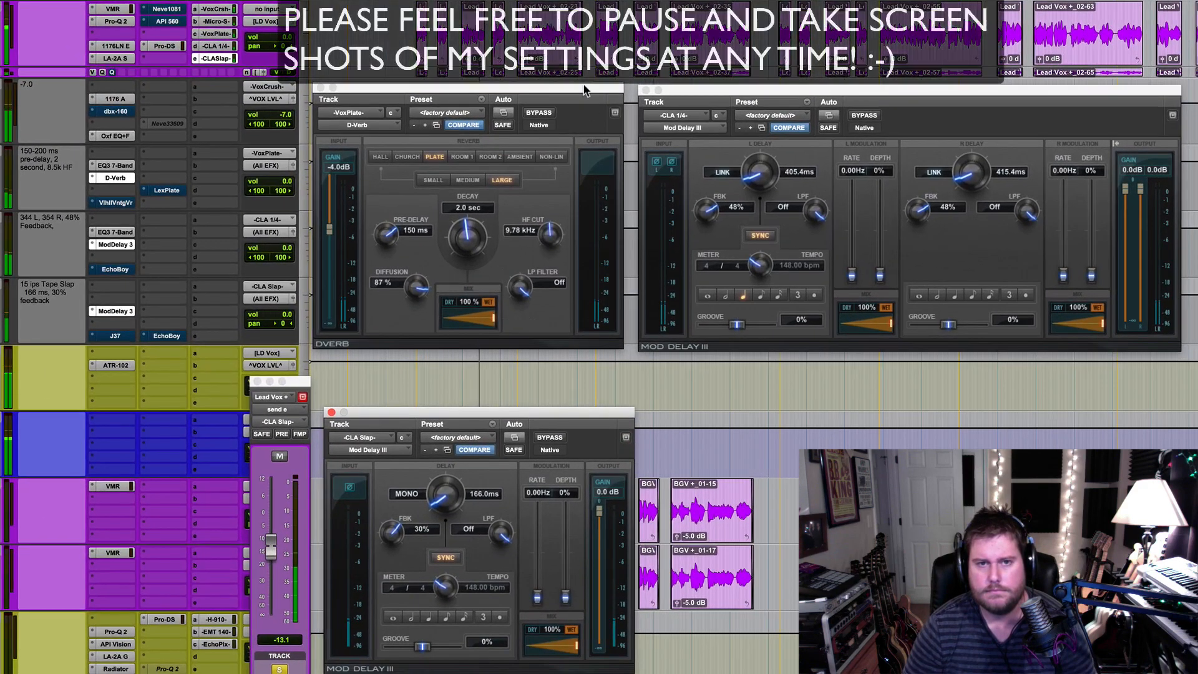
Rearrange the D-Verb and both Mod Delay III windows, and move the CLA Slap send fader below the CLA 1/4 delay
left_click_drag(583, 88, 583, 101)
left_click_drag(727, 103, 731, 120)
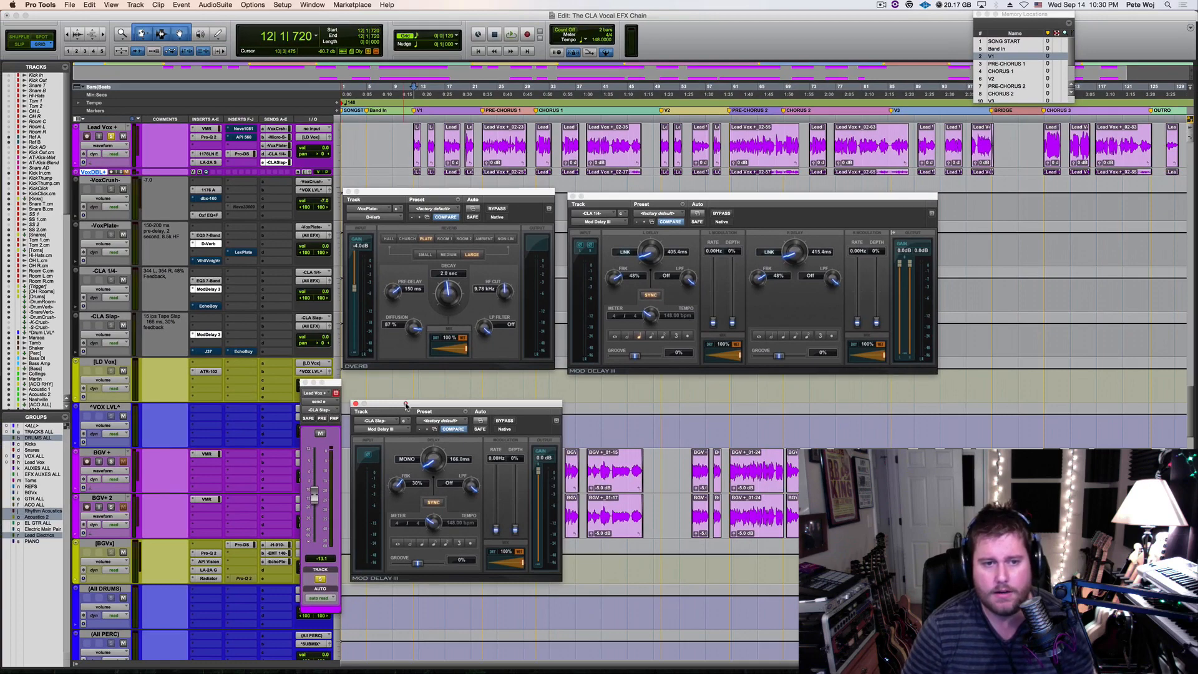
left_click_drag(406, 405, 225, 427)
left_click(334, 385)
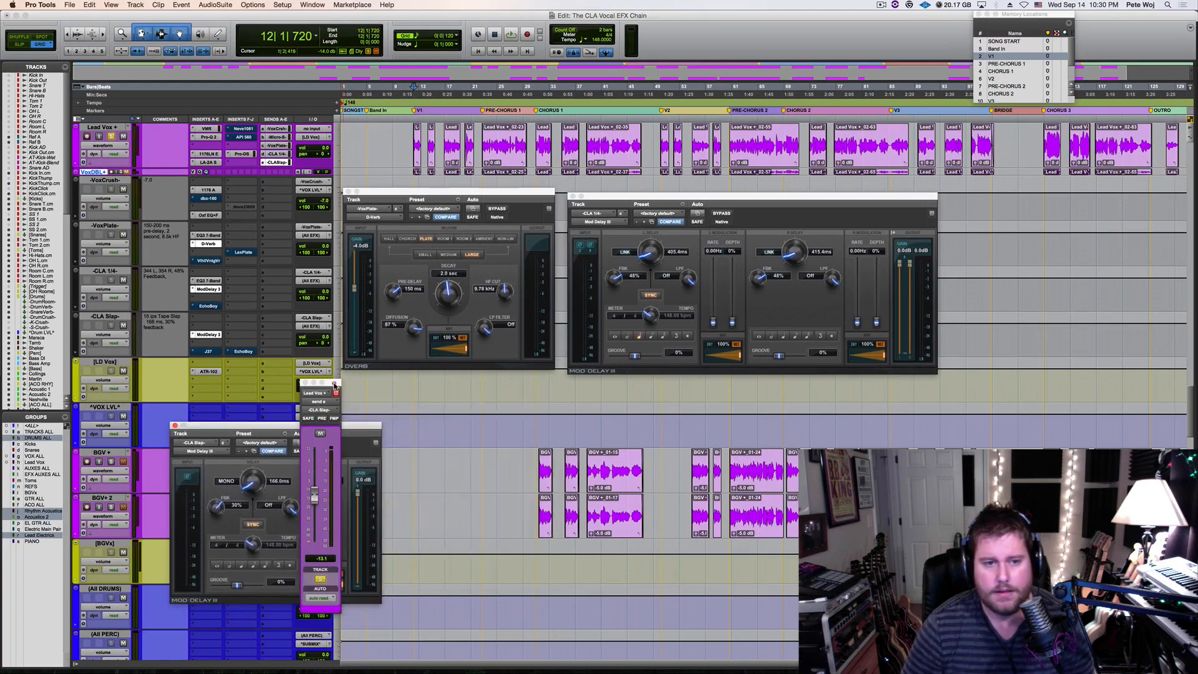
left_click_drag(335, 385, 616, 395)
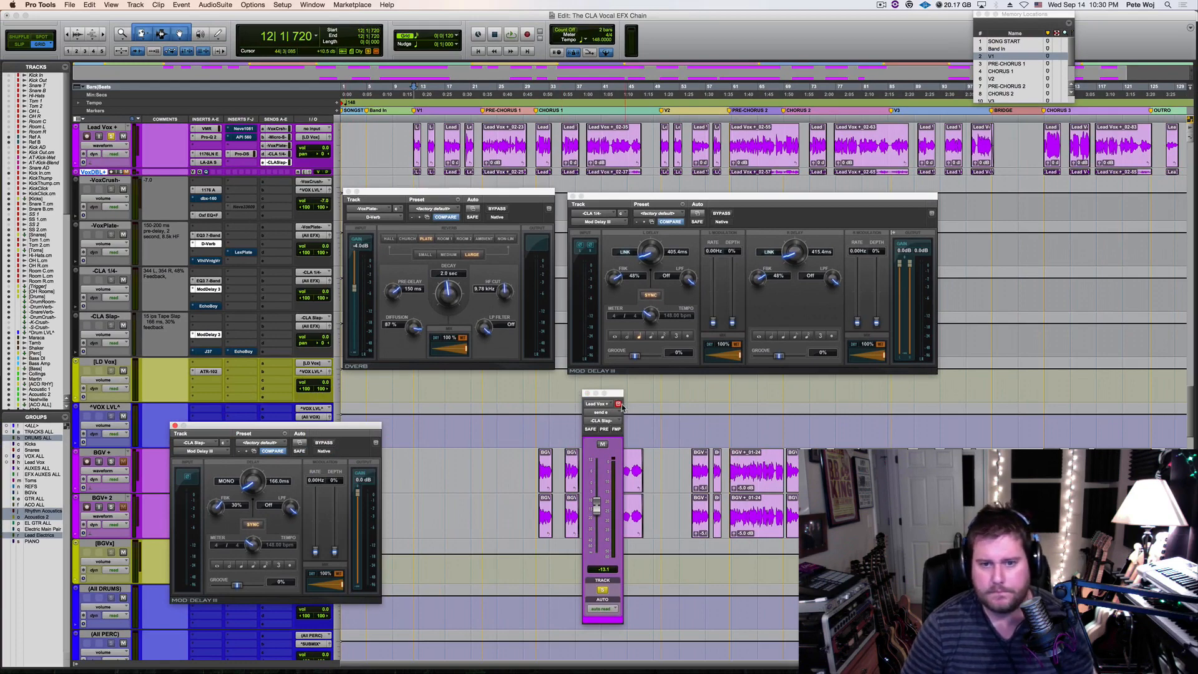
Keep the CLA Slap send fader open and place the Lead Vox CLA 1/4 and VoxPlate send faders beside it
left_click(620, 406)
left_click(280, 155)
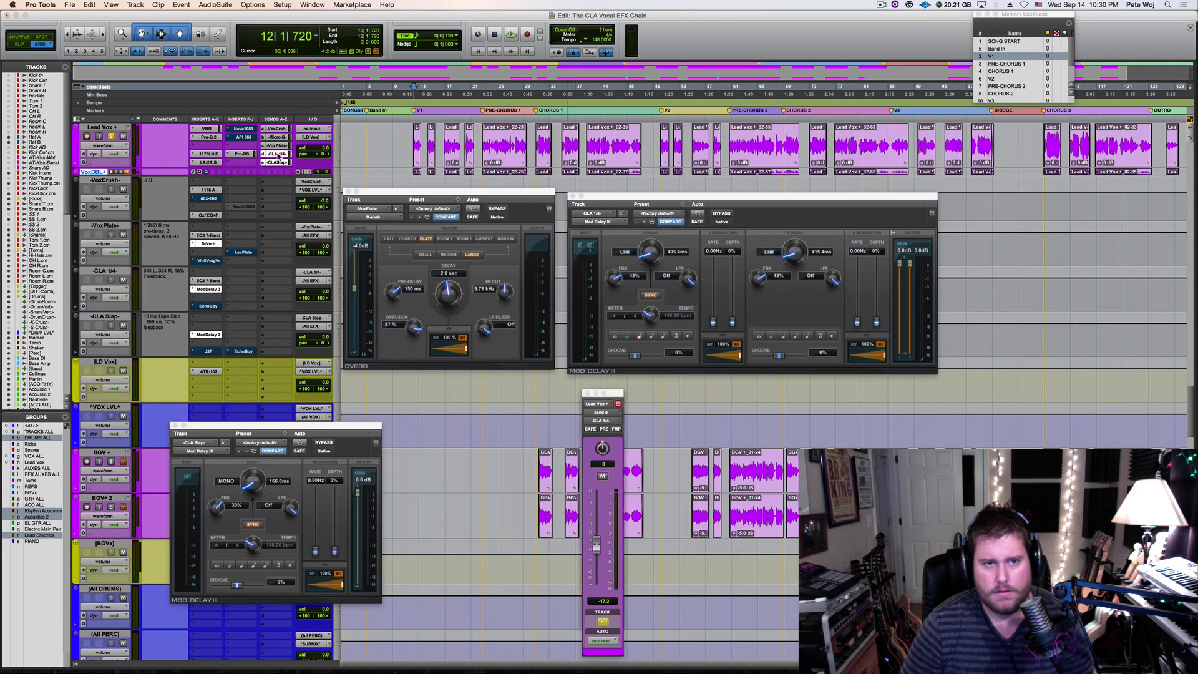
left_click_drag(618, 400, 570, 396)
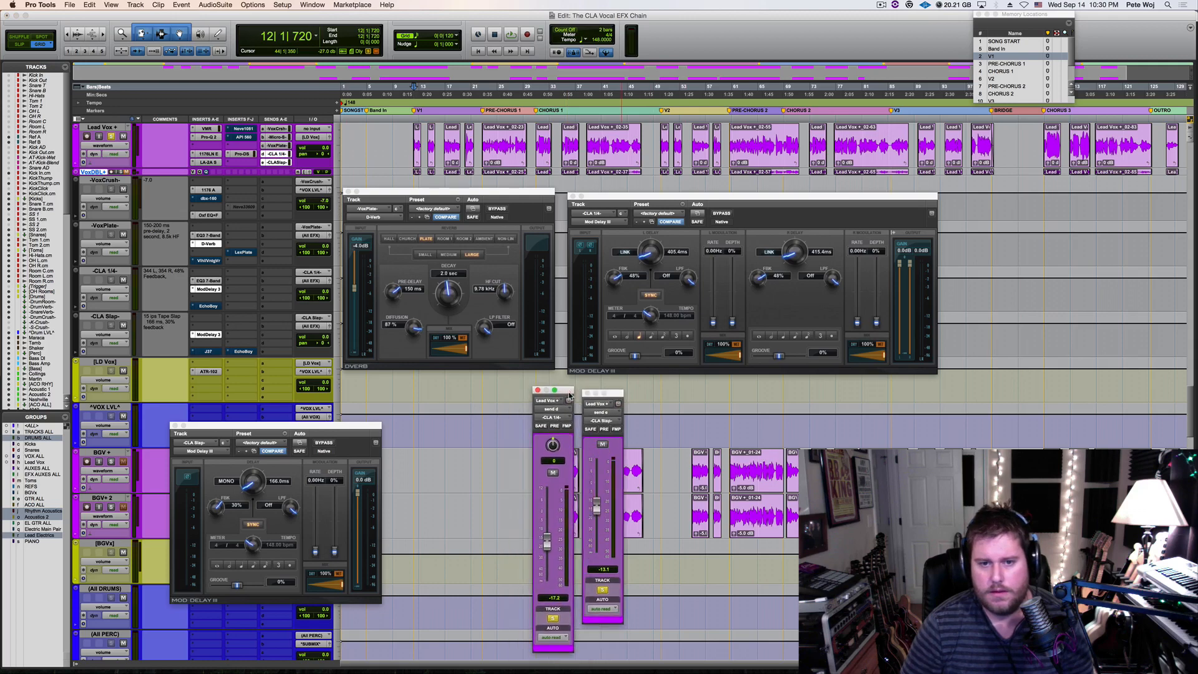
left_click(277, 147)
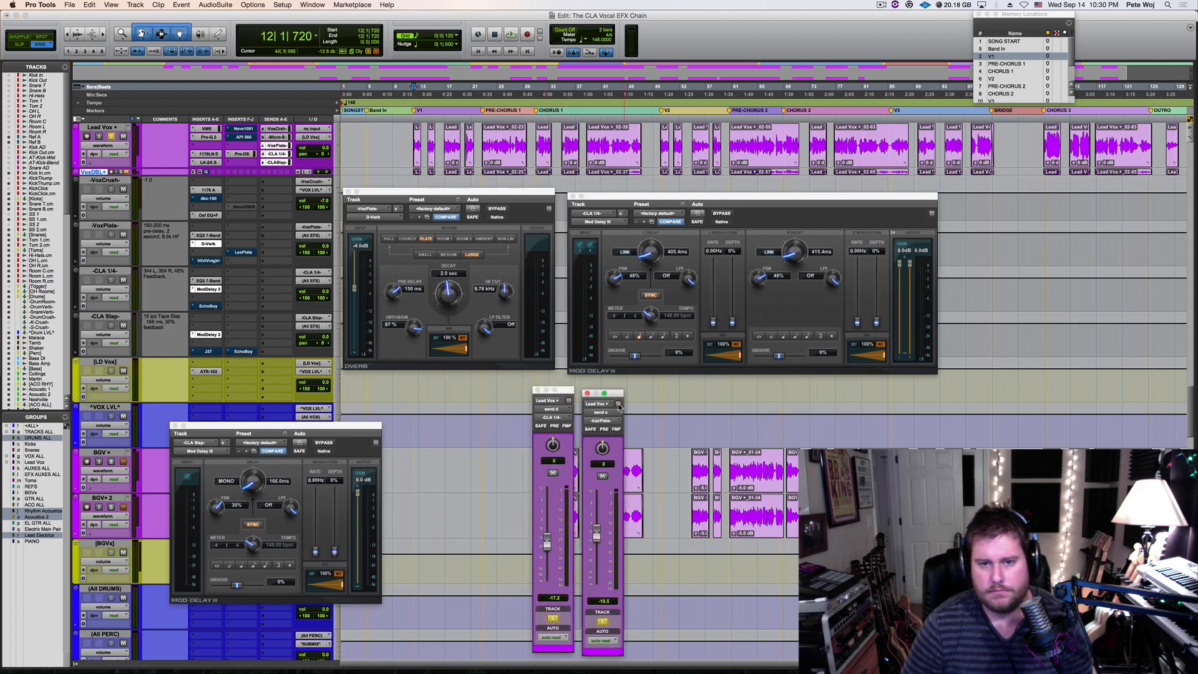
left_click_drag(618, 395, 511, 393)
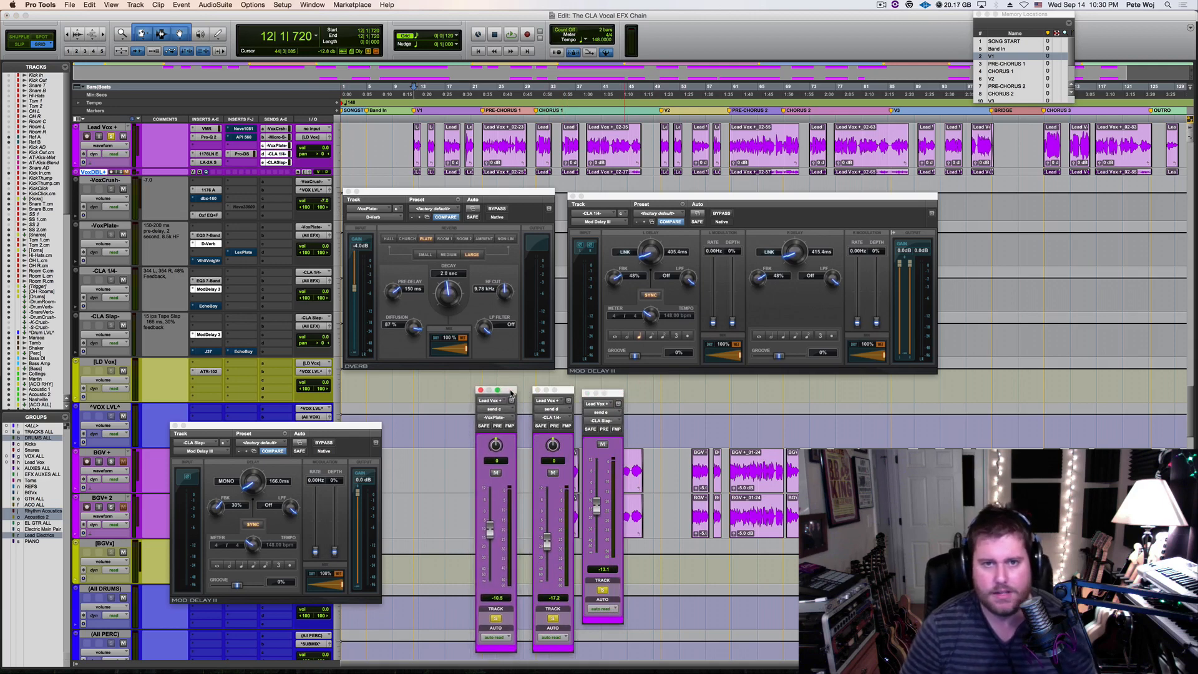
Unsolo the Lead Vox, play the full mix from the V2 marker, and space out the three send fader windows in a row
left_click(111, 136)
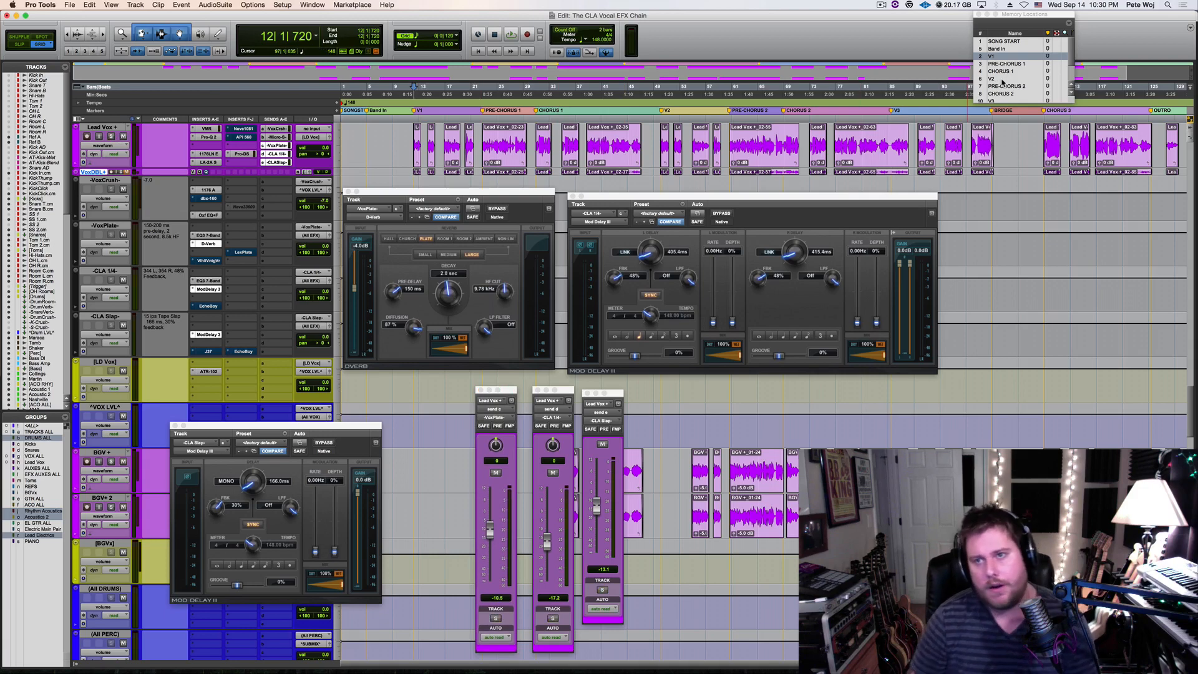
left_click(1004, 79)
key("space")
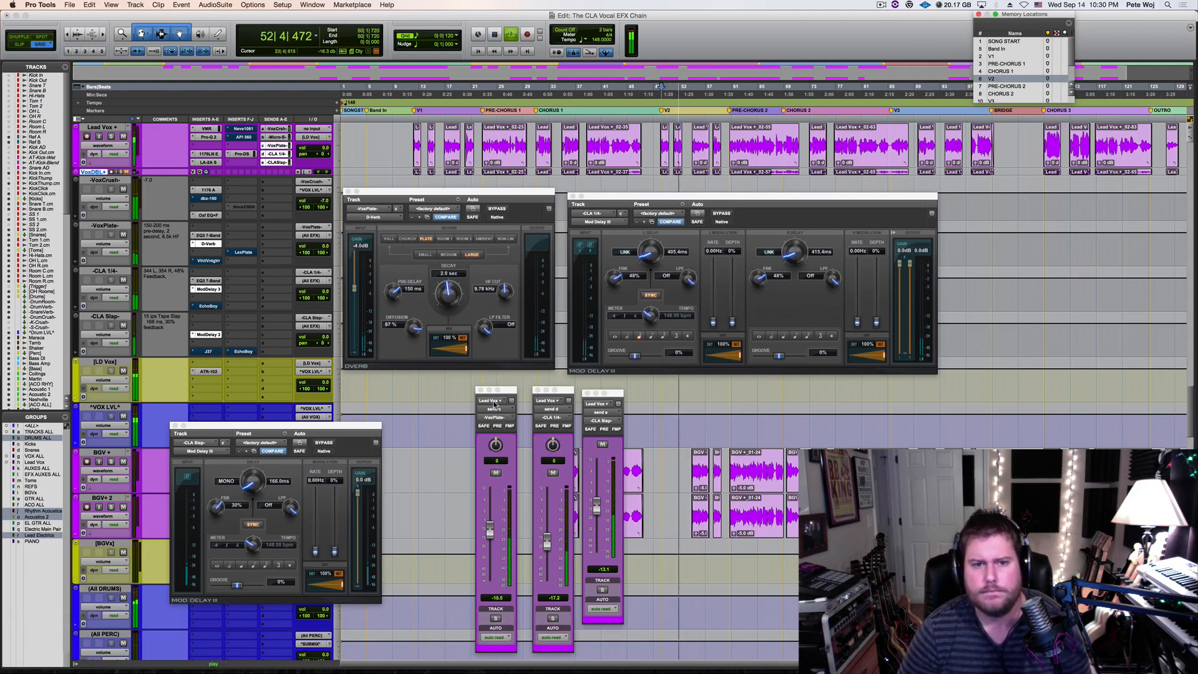
left_click_drag(508, 392, 441, 393)
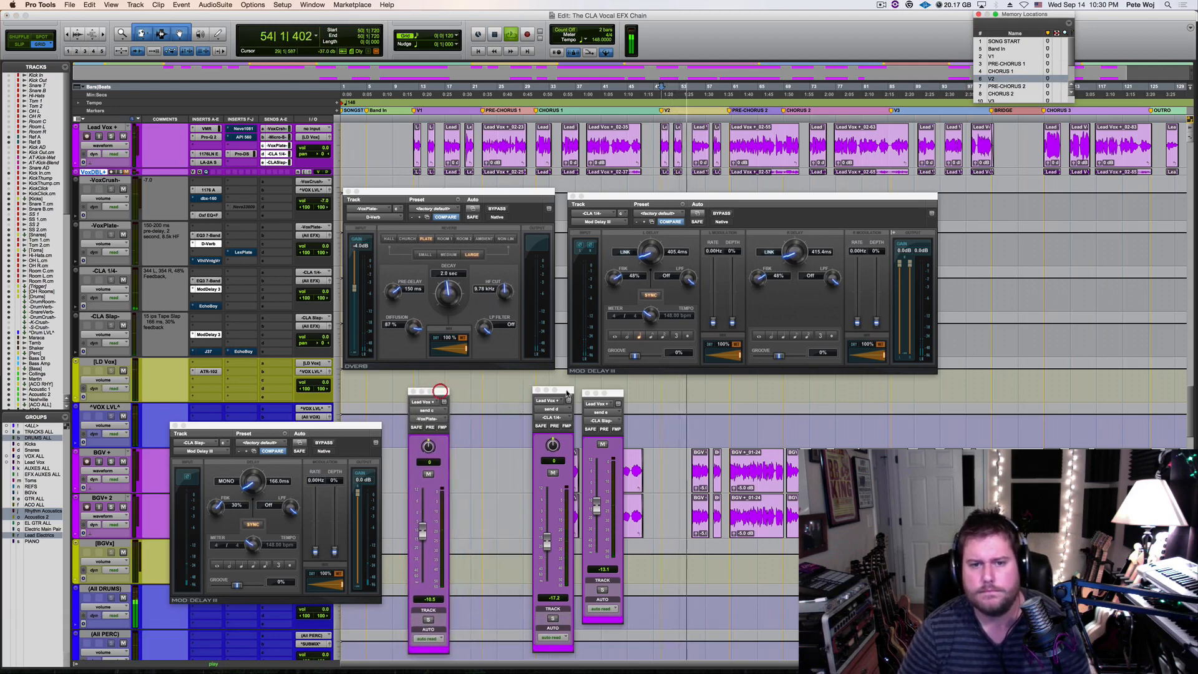
left_click_drag(569, 391, 523, 391)
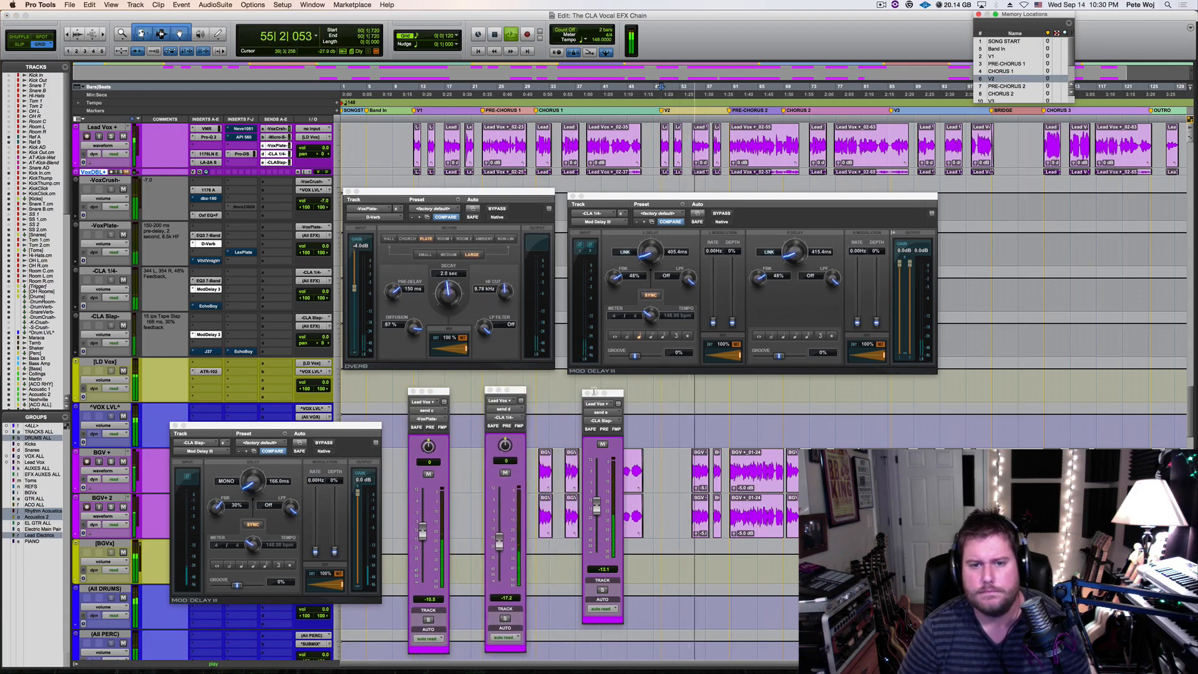
left_click_drag(617, 393, 580, 420)
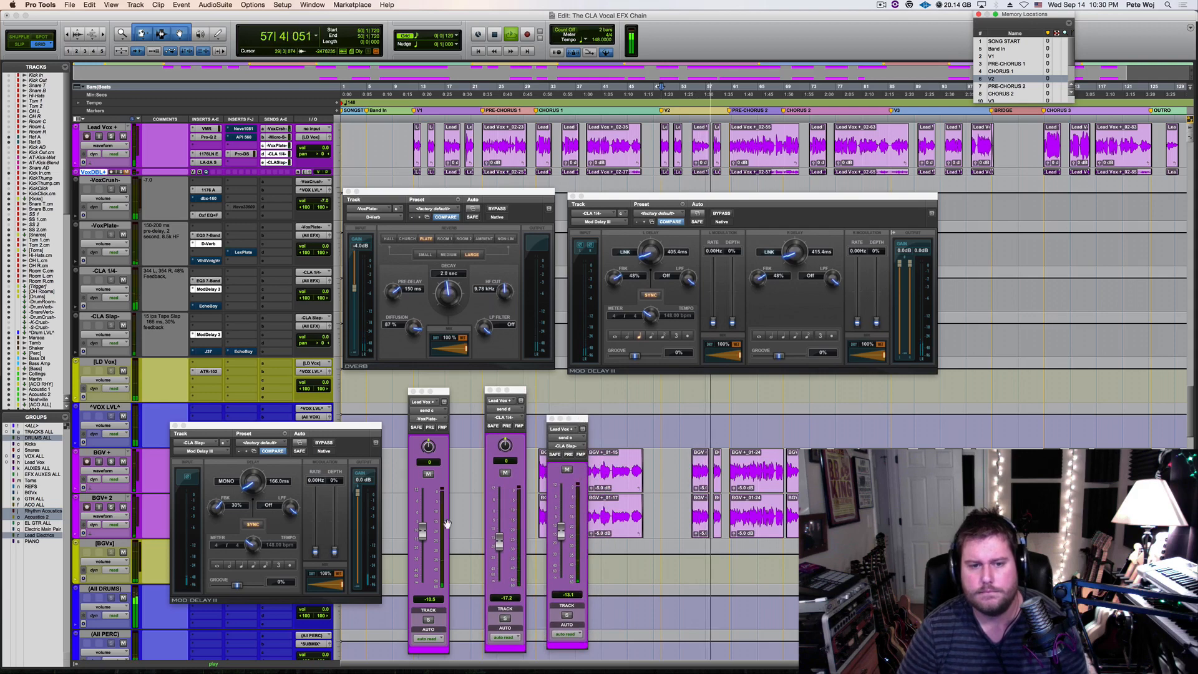
Set the VoxPlate send to -10.2 dB and the CLA 1/4 send to -12.9 dB during playback, and stop
left_click_drag(422, 532, 422, 535)
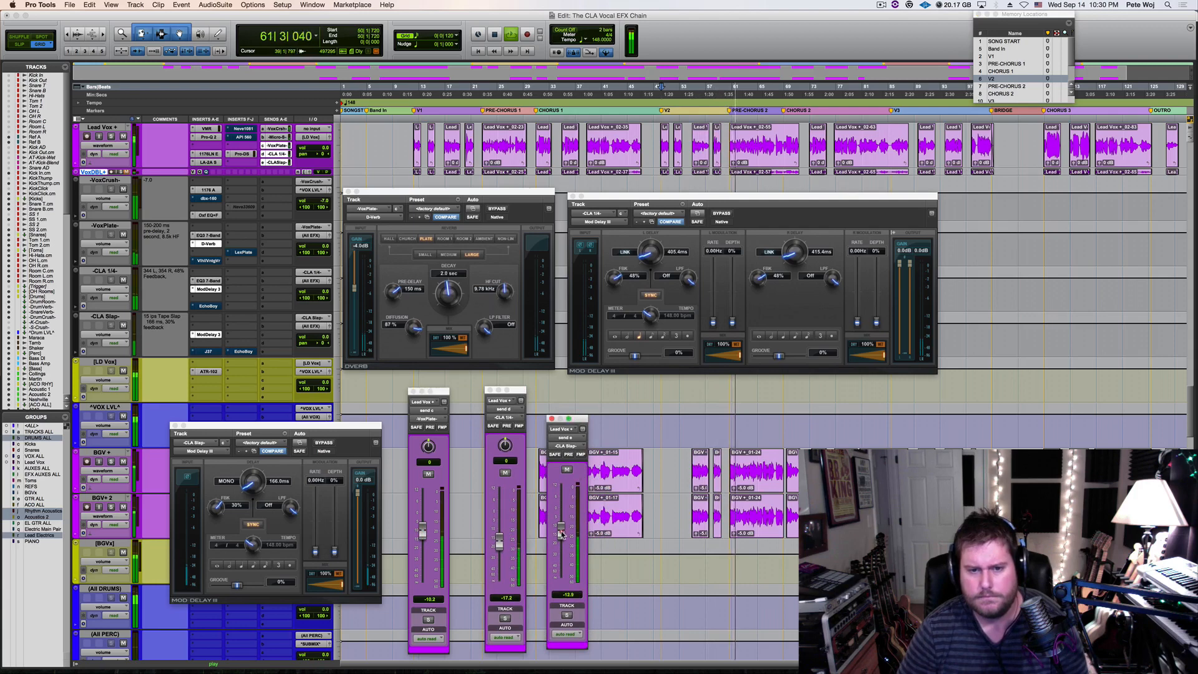
left_click_drag(500, 540, 500, 539)
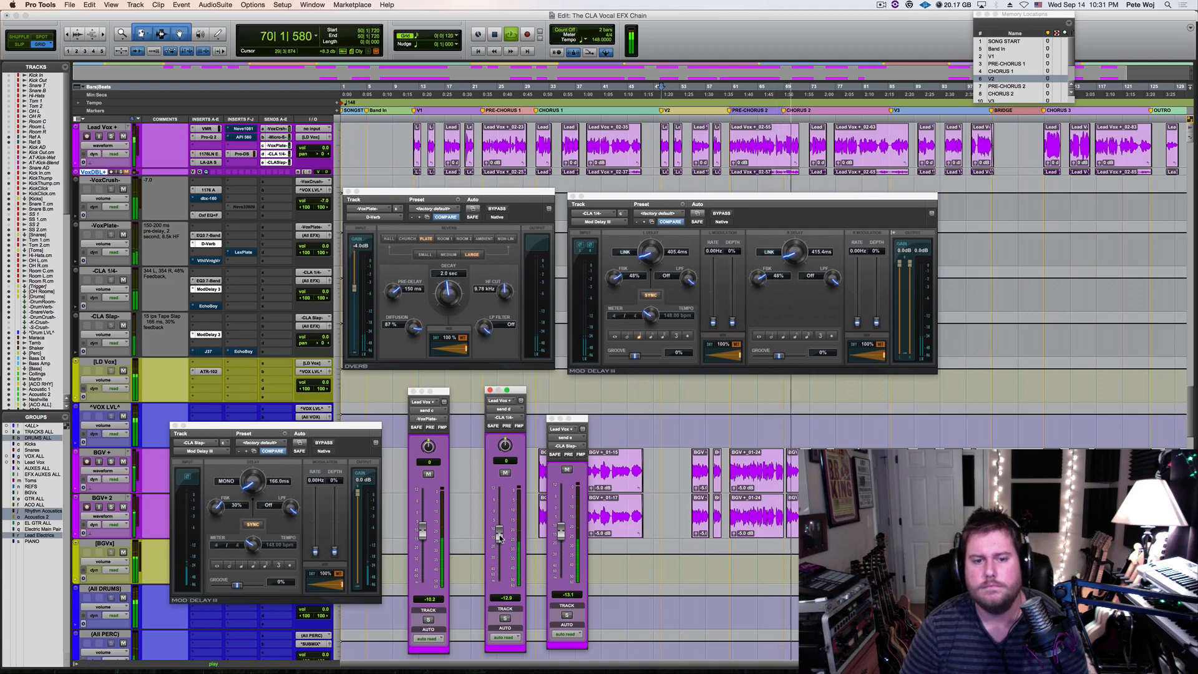
key("space")
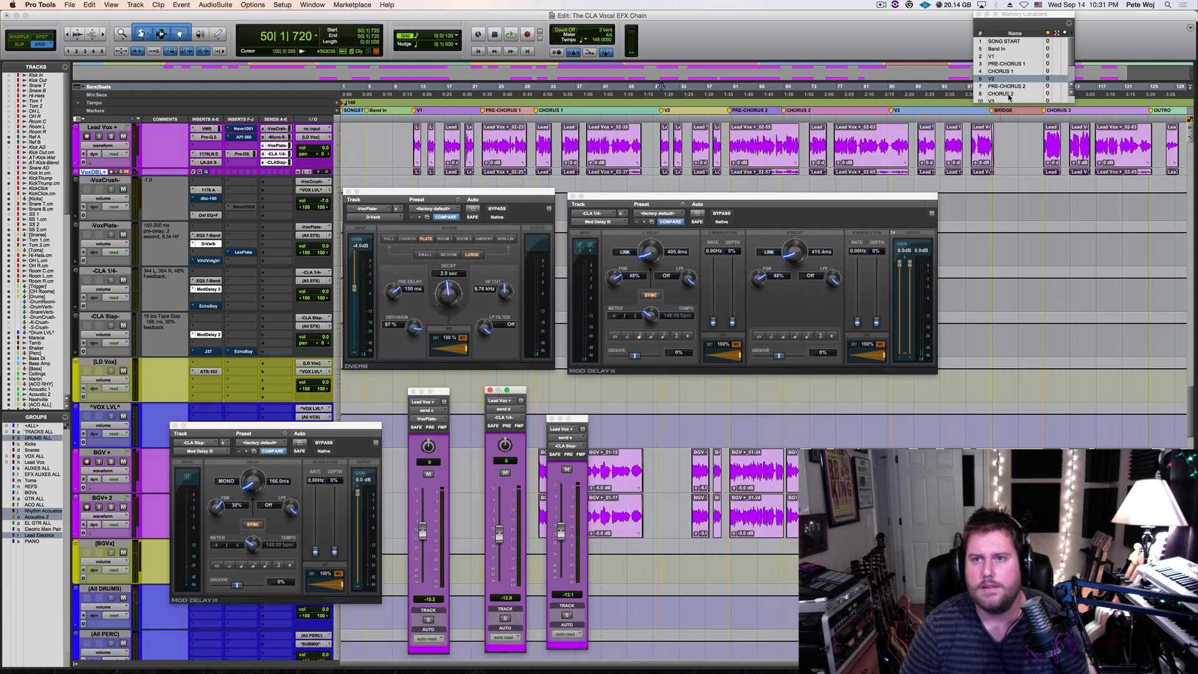
Audition the mix from the V1 marker, set the CLA Slap send to -17.6 dB, and restart playback
left_click(1005, 57)
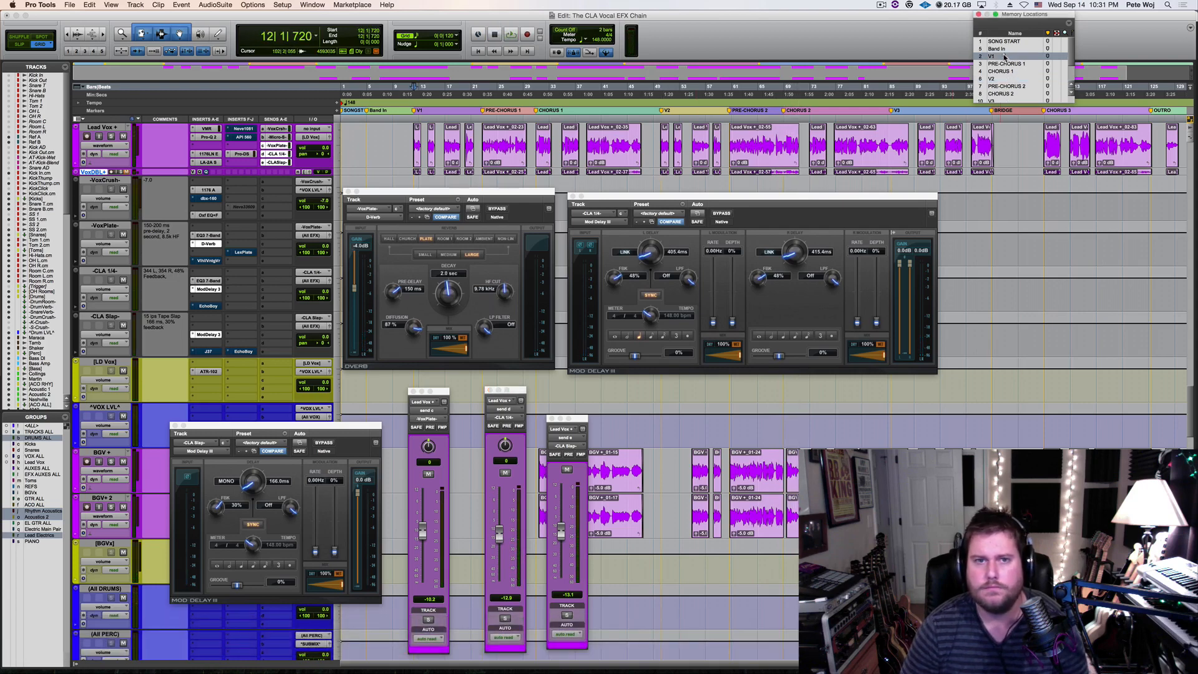
key("space")
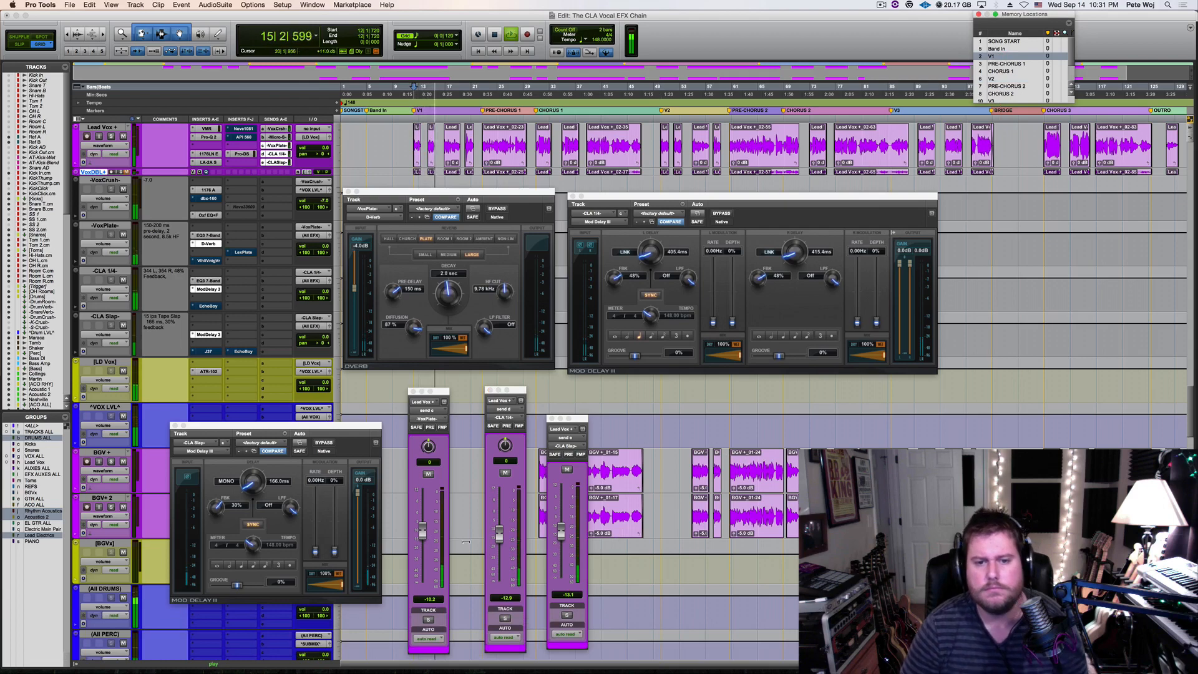
key("space")
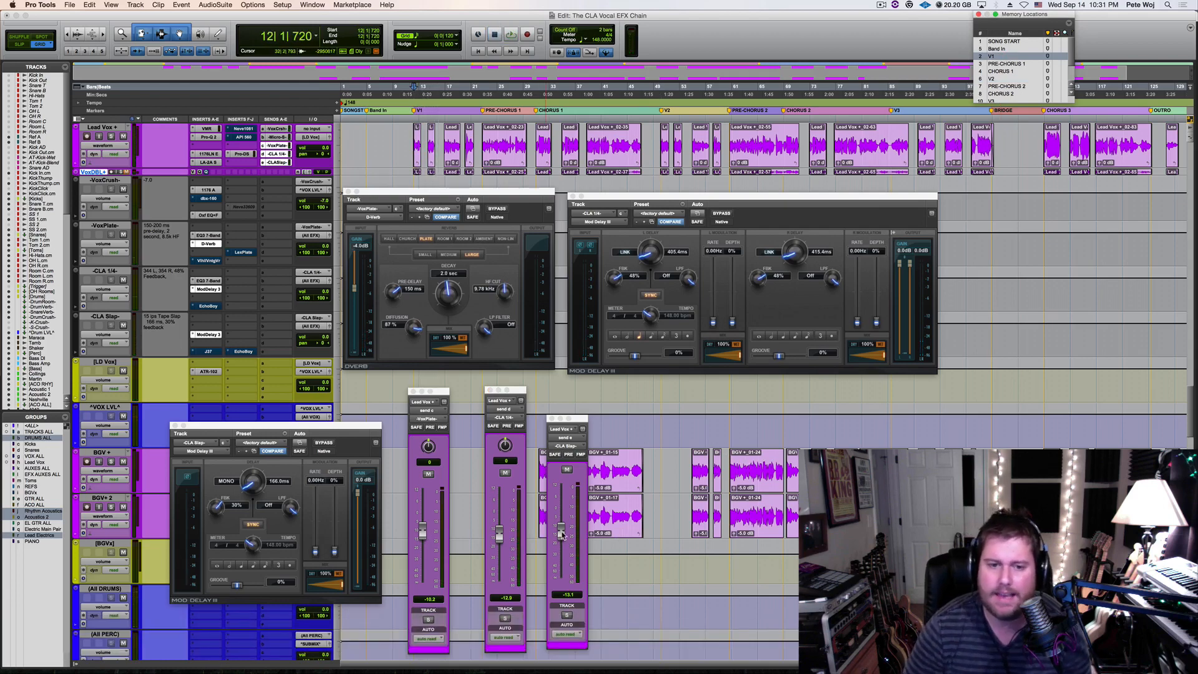
left_click_drag(560, 534, 561, 542)
key("space")
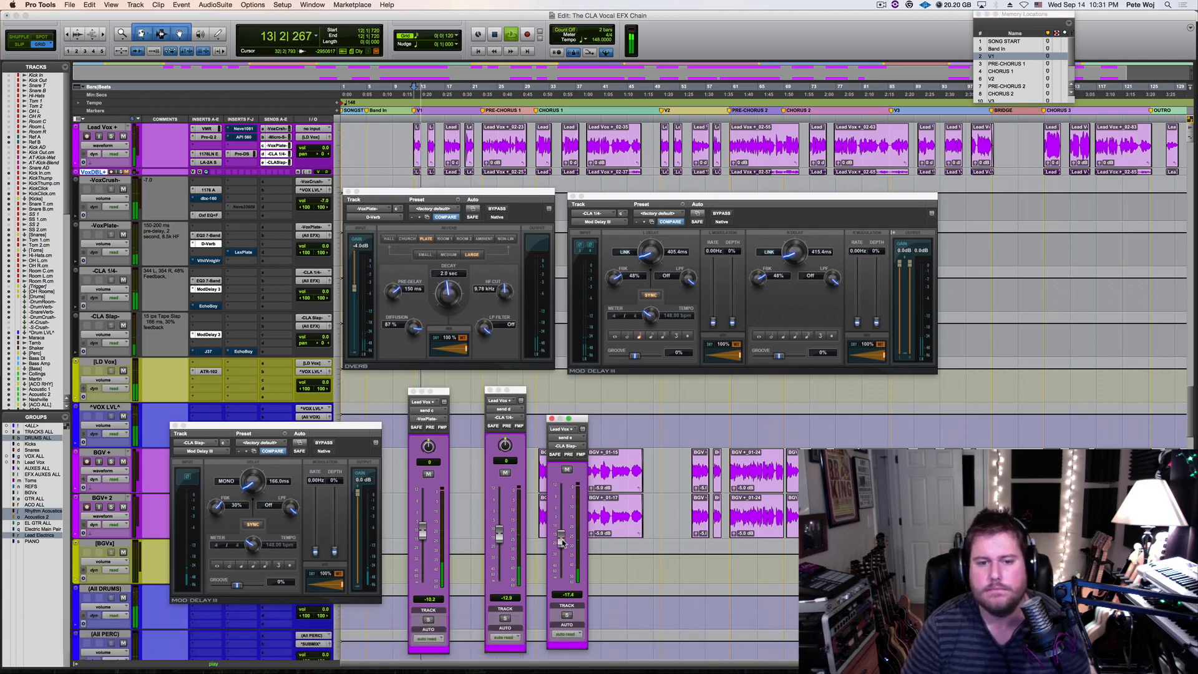
Balance the CLA 1/4 send at -15.0 dB and the VoxPlate send at -11.0 dB during verse playback, and stop
left_click_drag(499, 533, 499, 538)
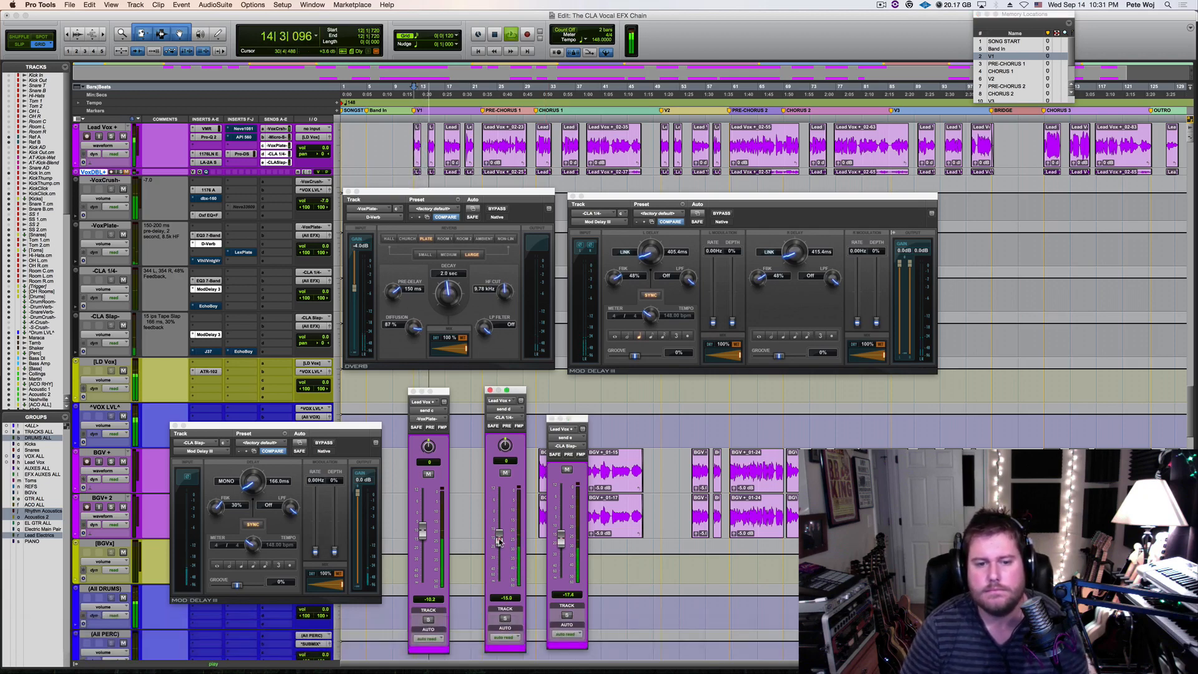
left_click_drag(423, 532, 423, 536)
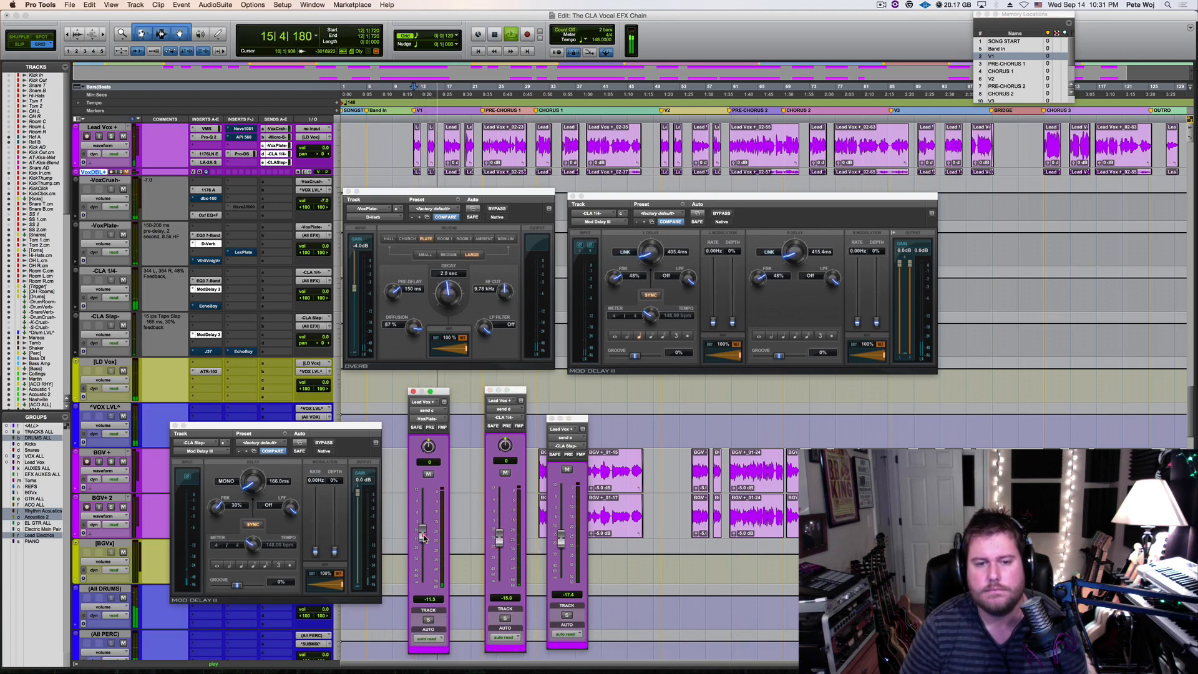
left_click_drag(498, 537, 499, 539)
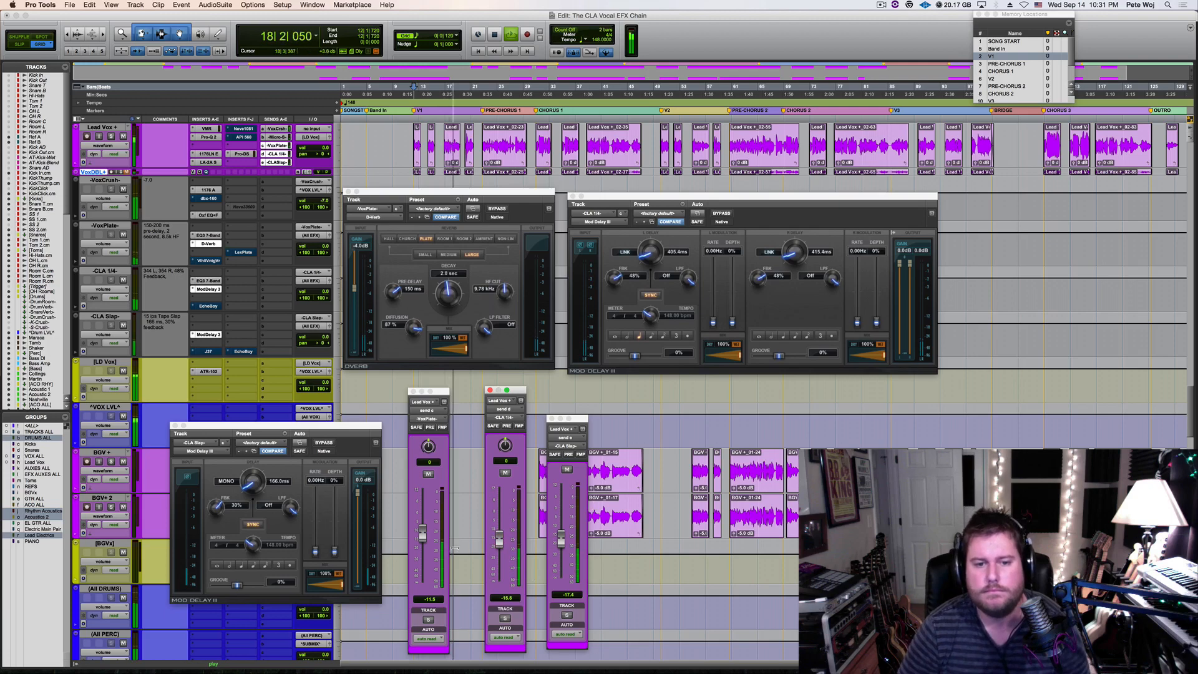
left_click_drag(422, 537, 423, 534)
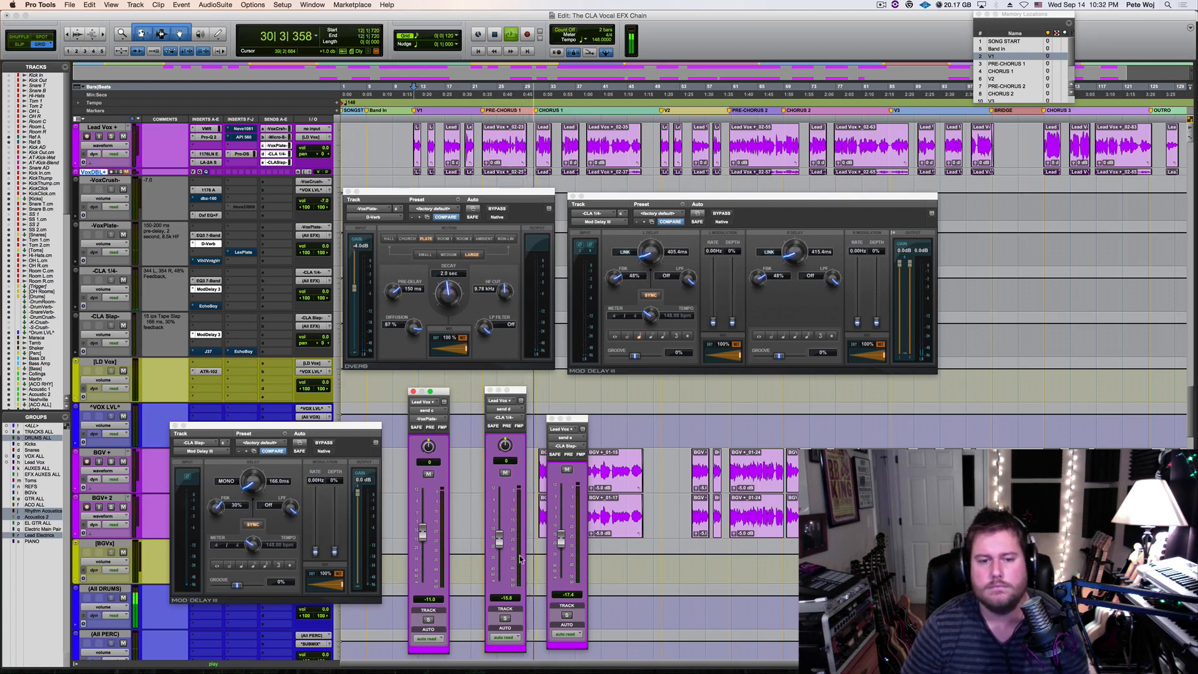
left_click(499, 538)
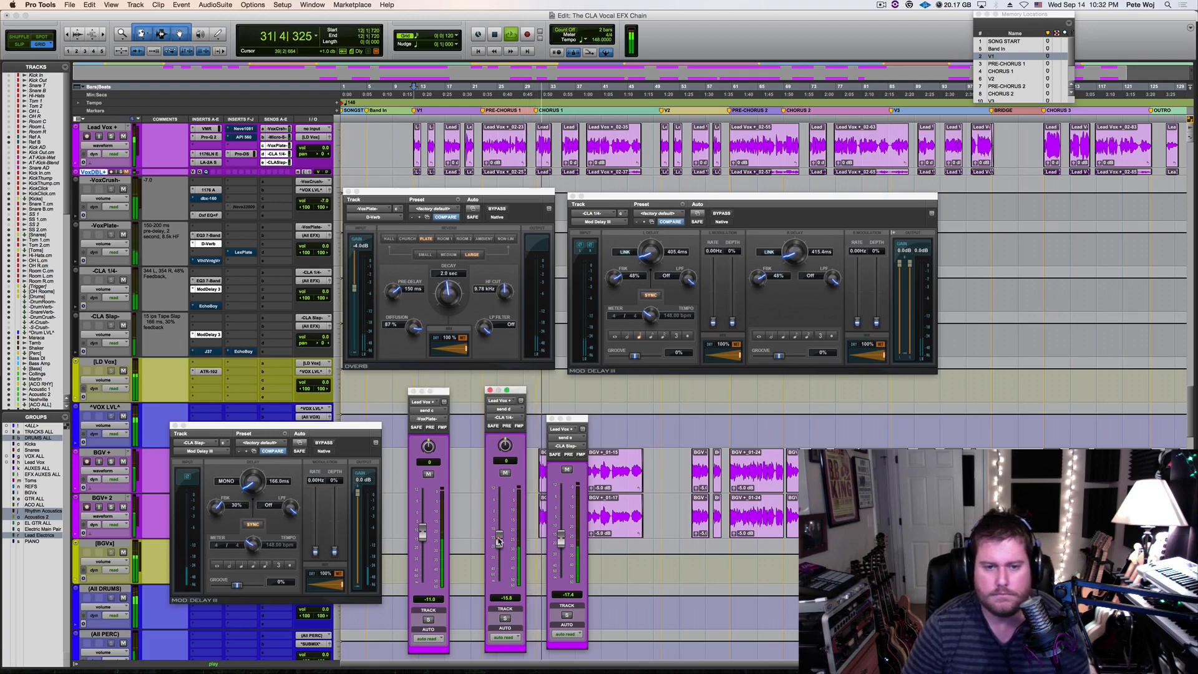
mouse_move(499, 538)
left_mouse_down()
mouse_move(499, 525)
mouse_move(499, 540)
left_mouse_up()
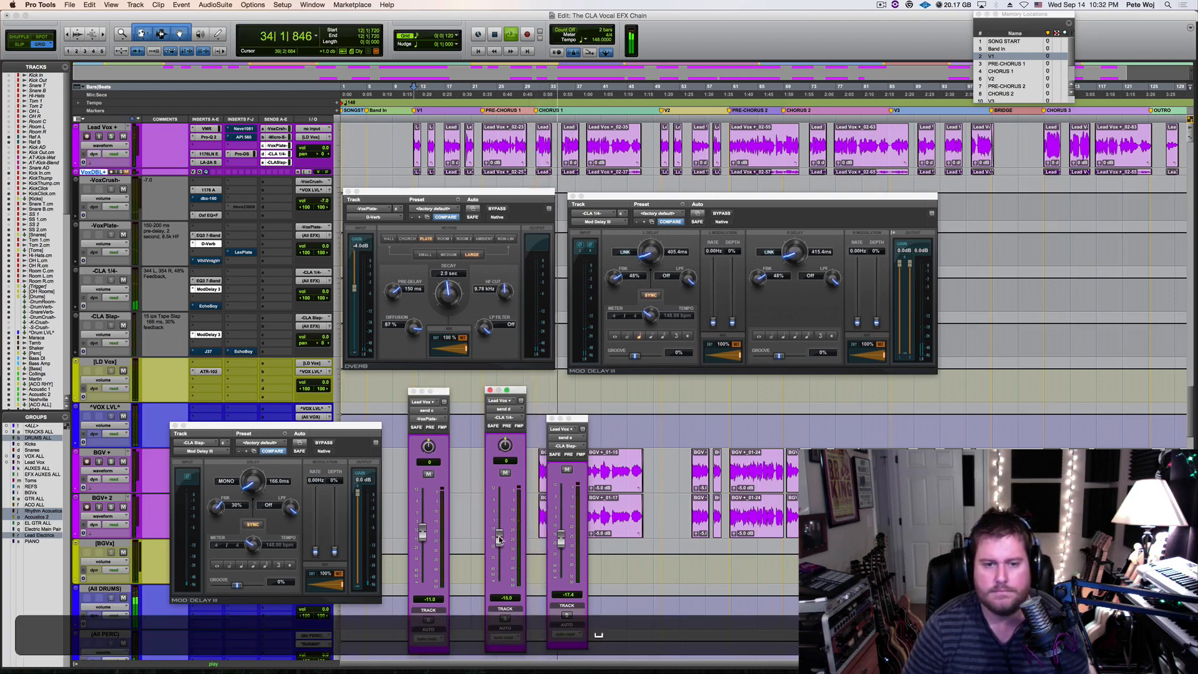
key("space")
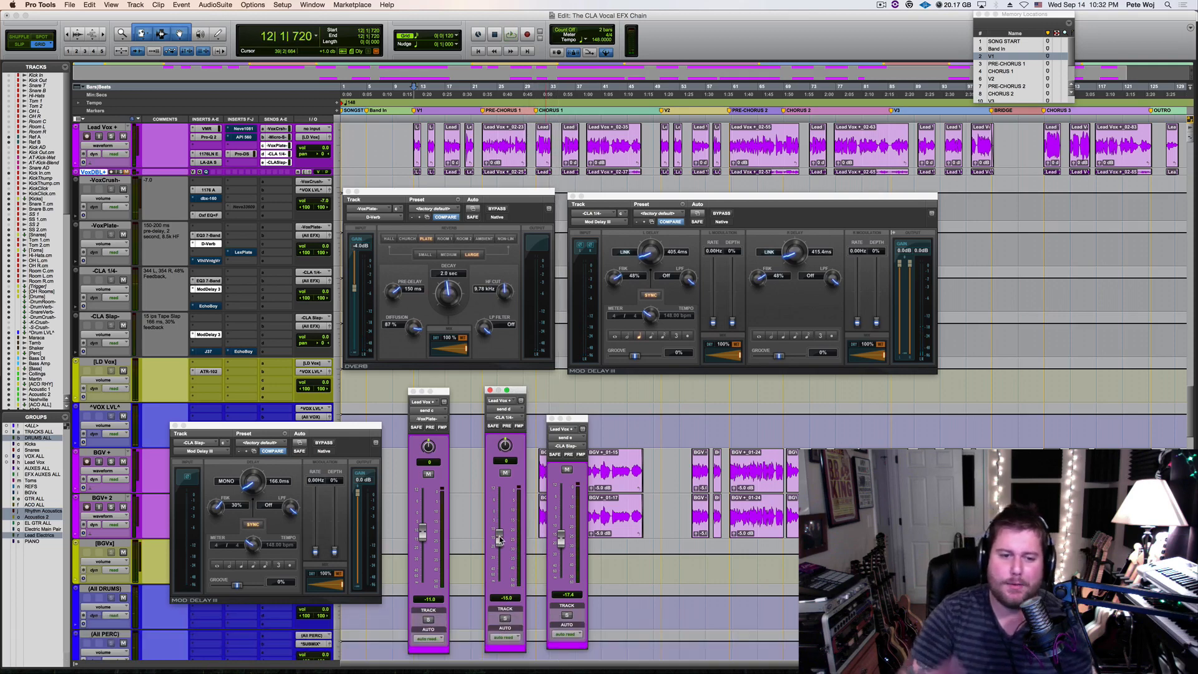